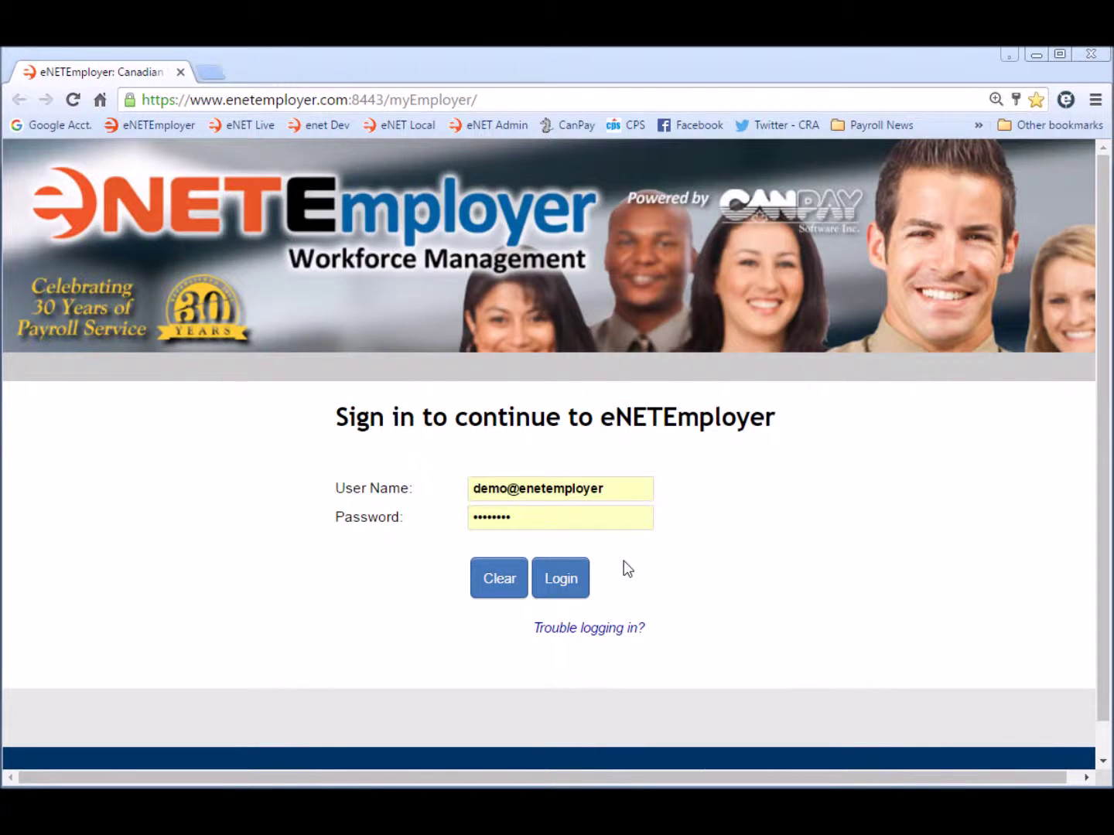
- Log in to eNETEmployer using the entered user name and password
left_click(568, 579)
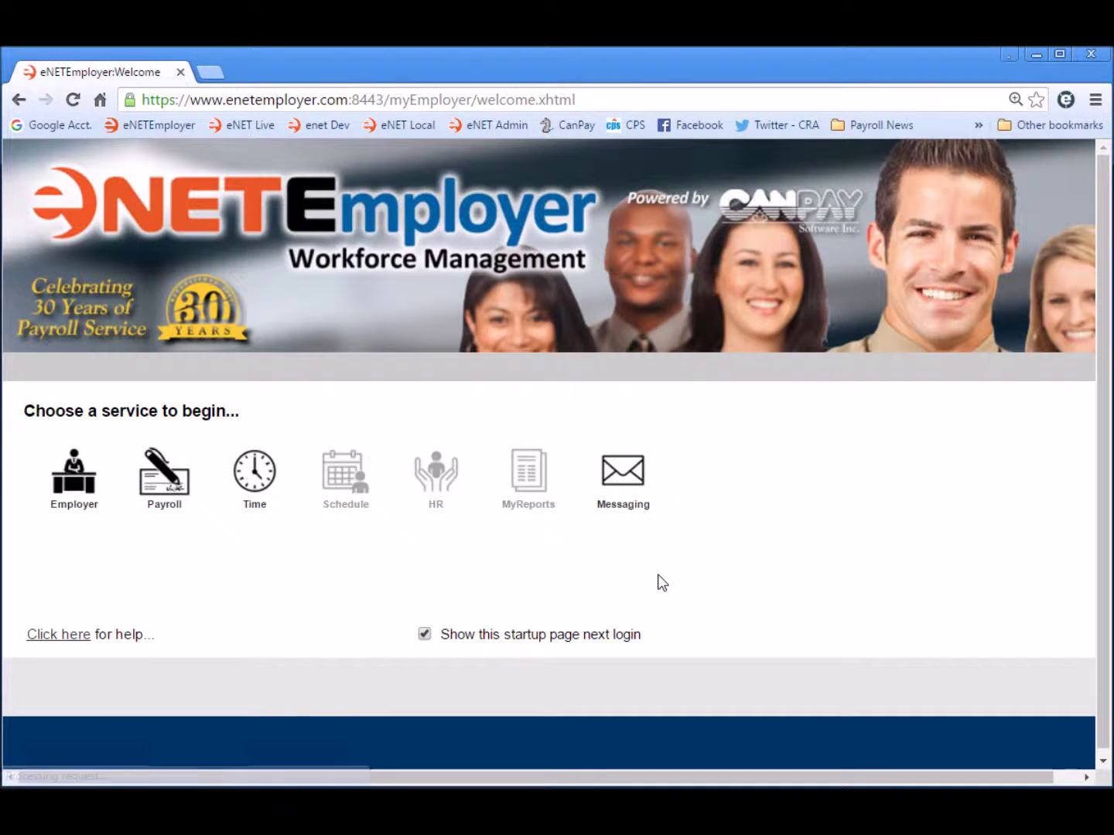
- Go to Payroll > Payroll Processing > Speedy Update to list the employees' hours and rates
left_click(160, 484)
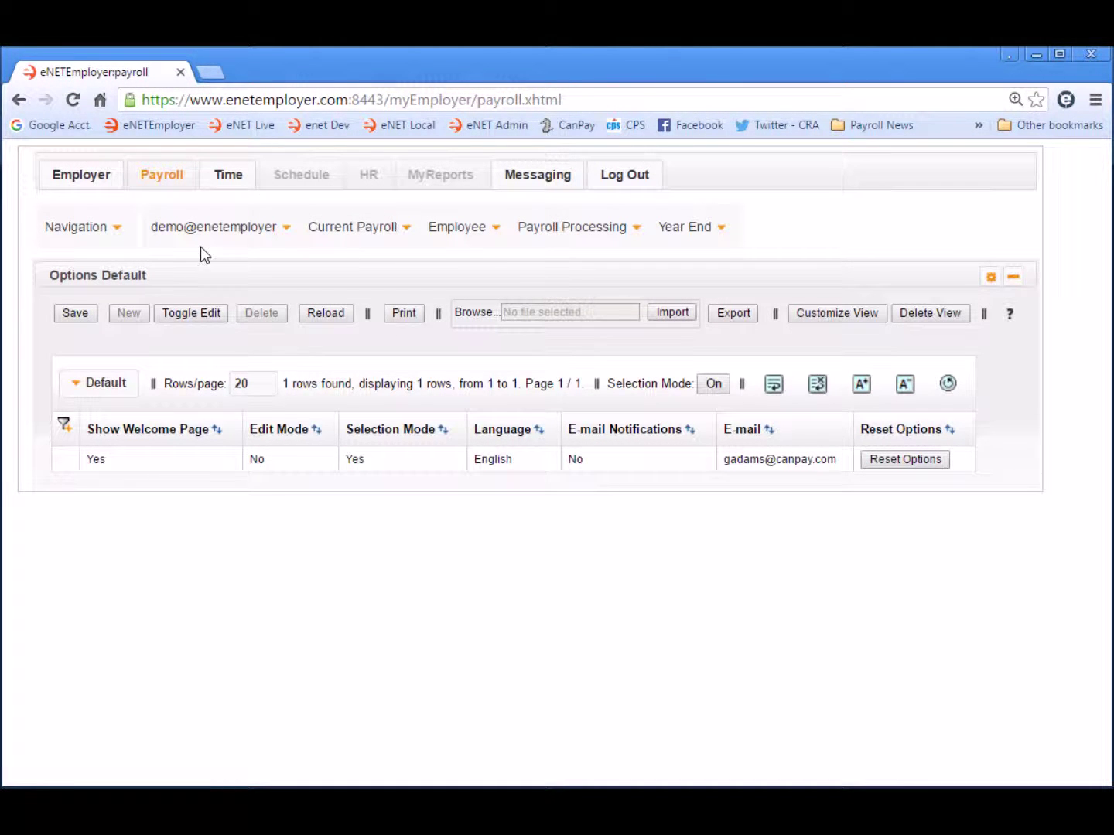
left_click(570, 229)
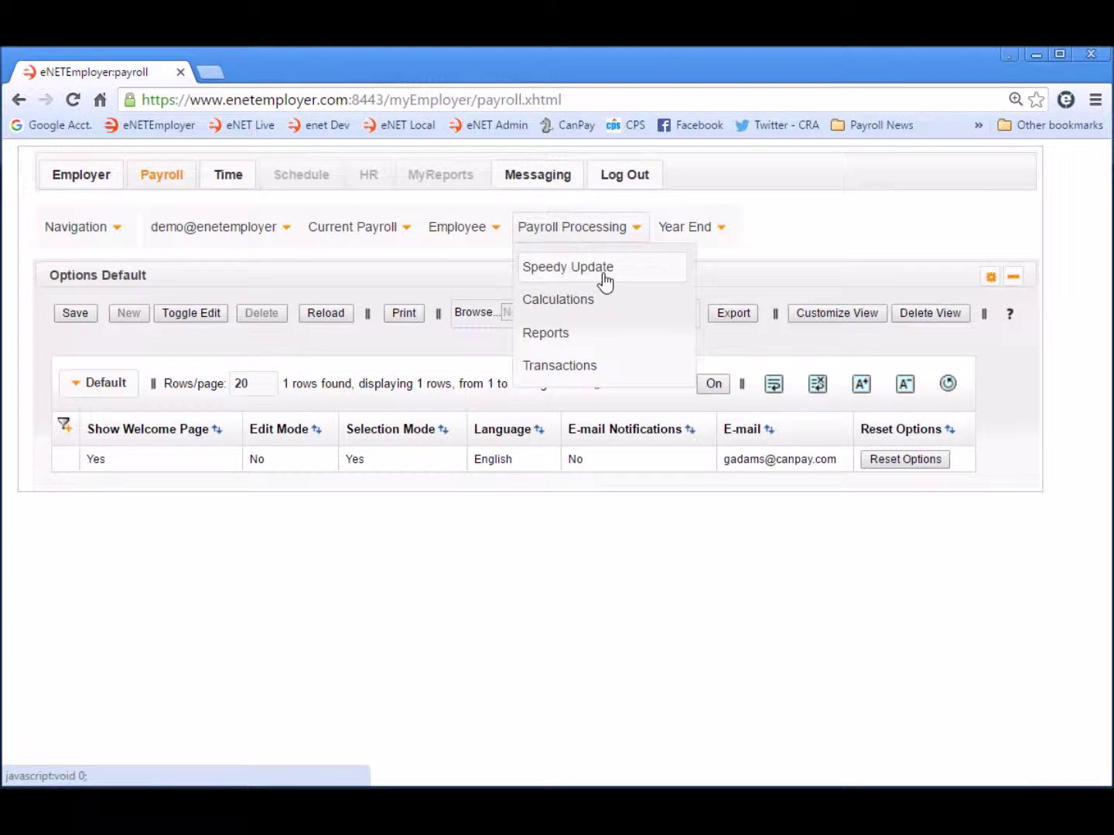
left_click(605, 282)
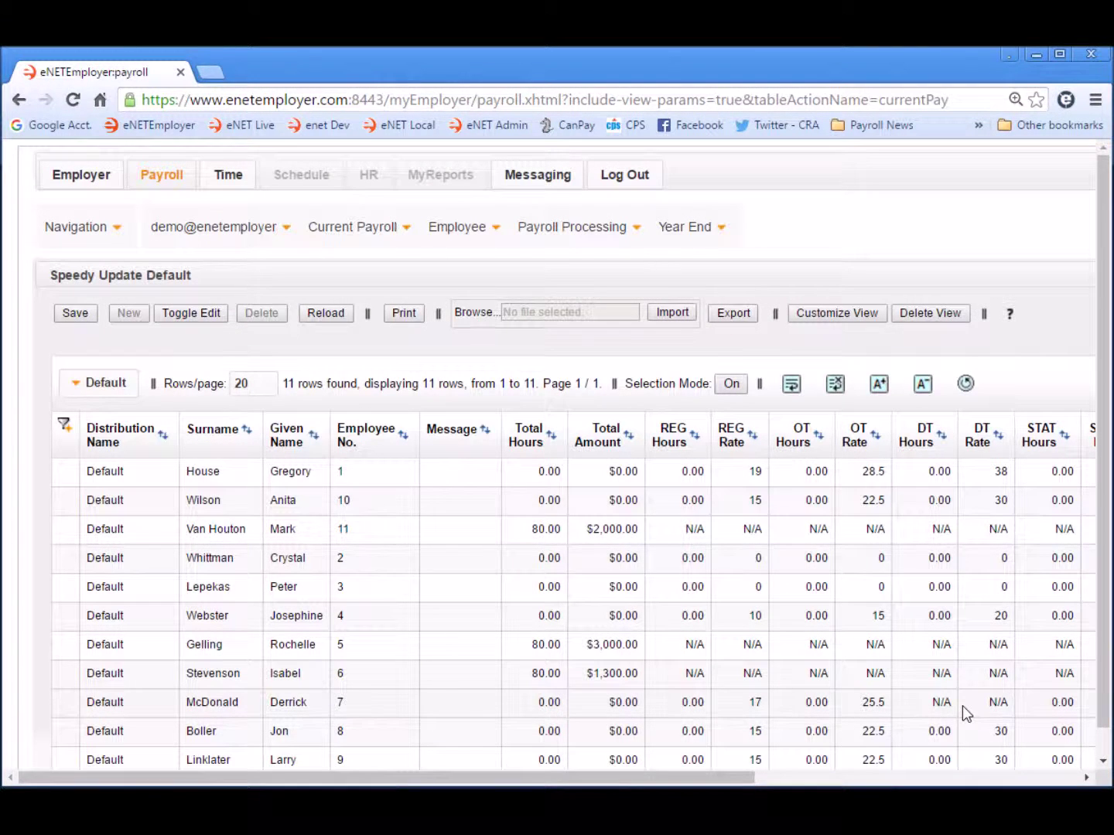
- Zoom the Speedy Update page to 150% and bring the employee table into view
scroll(574, 503, "down", 1)
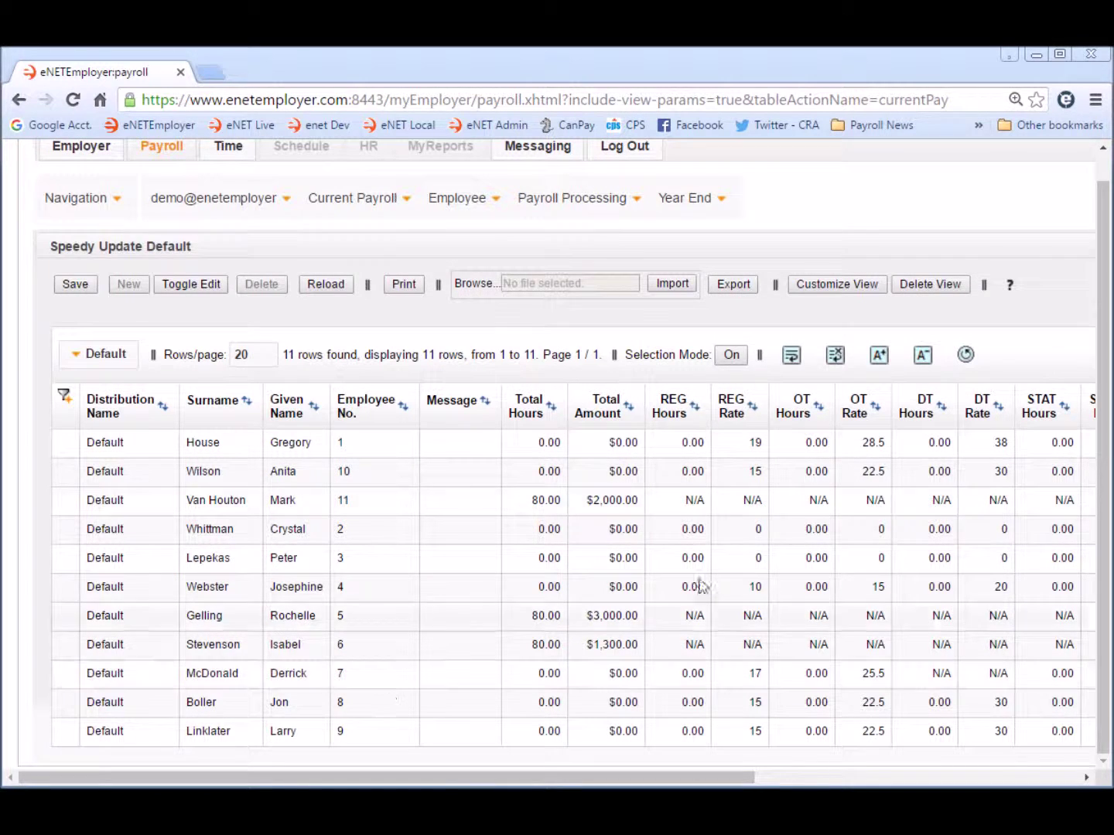
key("ctrl+plus")
scroll(804, 522, "down", 2)
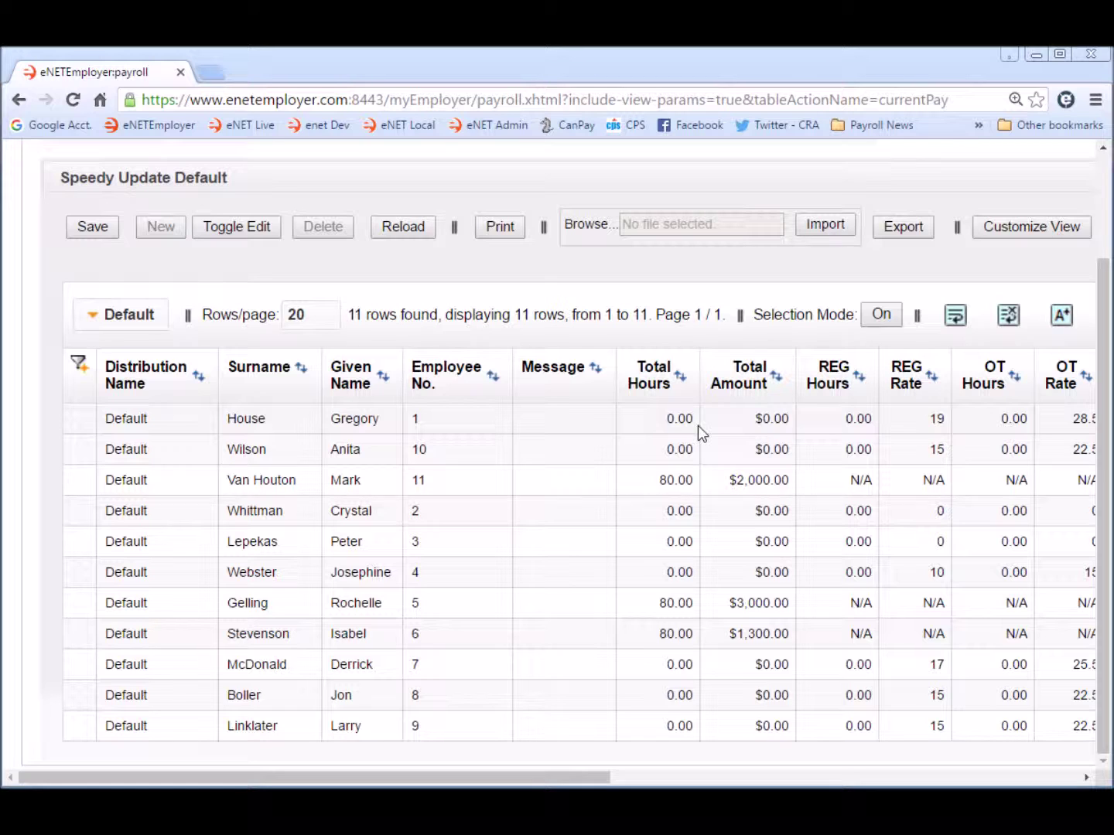
- Sort by Total Hours so zero-hour employees come first, then open Employee 1's row for editing
left_click(645, 385)
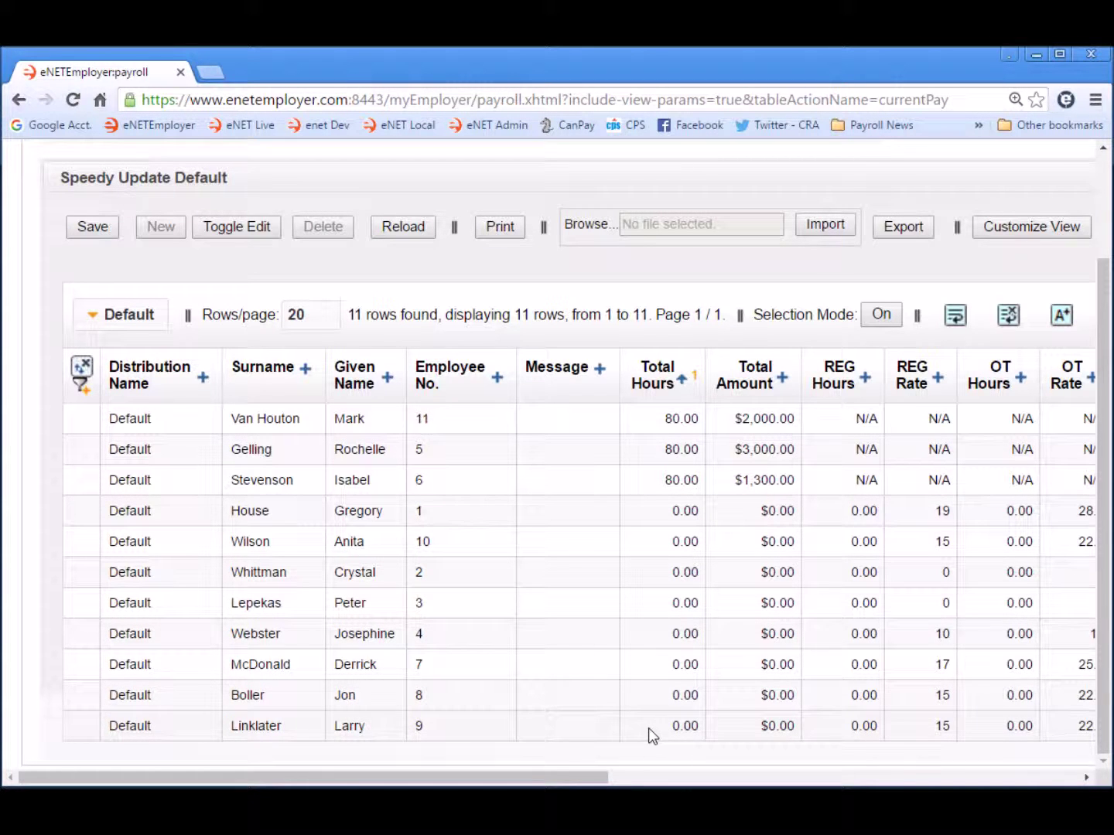
left_click(652, 383)
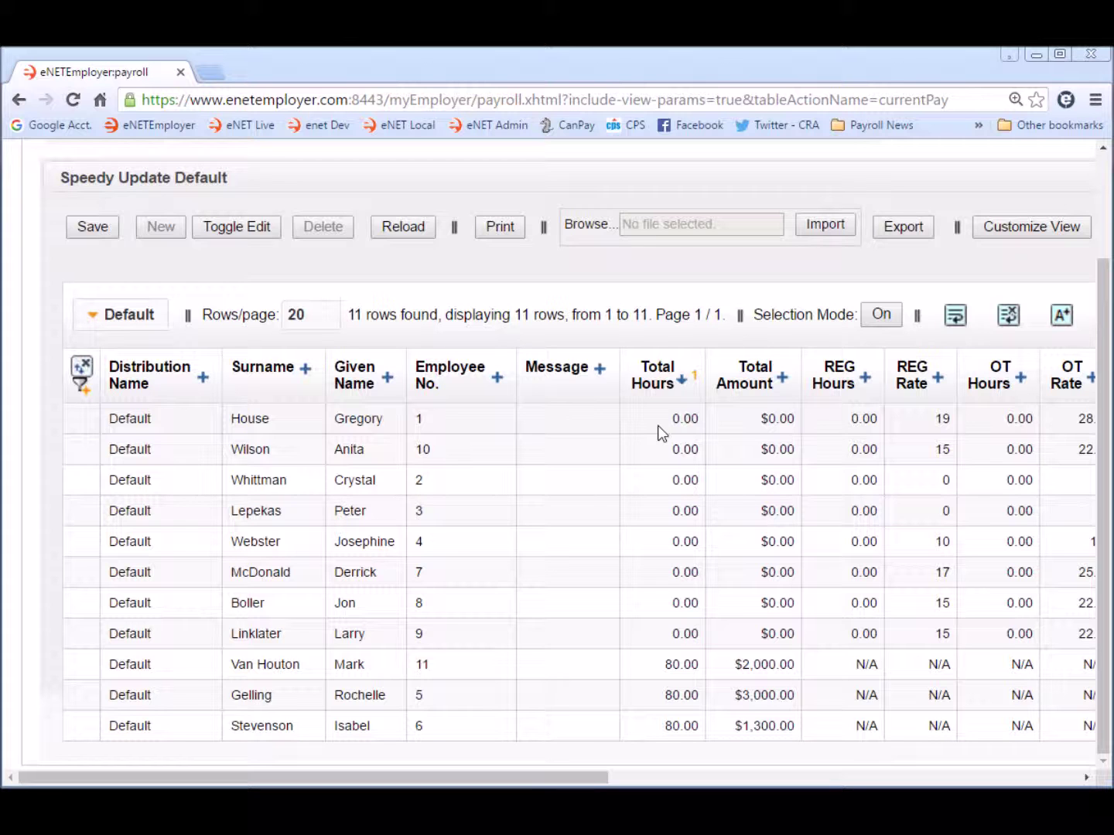
left_click(568, 421)
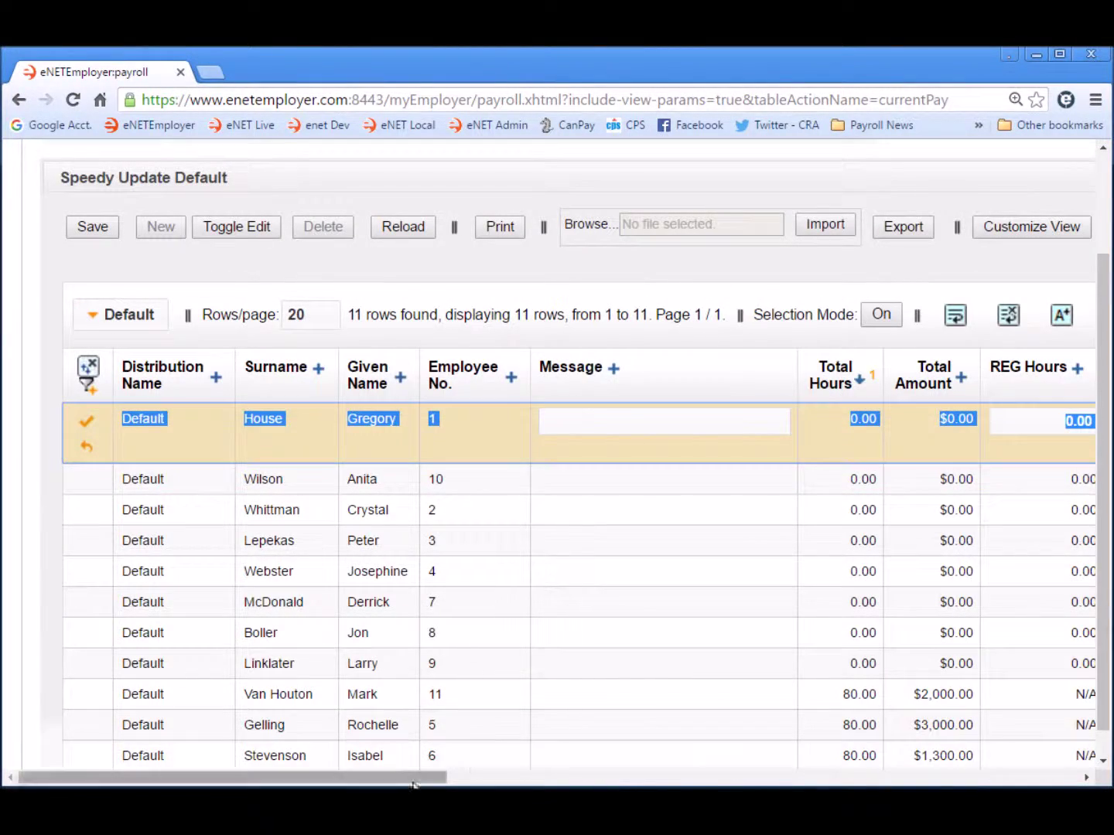
- Select the second through eighth zero-hour rows and switch them to edit mode with Toggle Edit
mouse_move(414, 785)
left_mouse_down()
mouse_move(717, 778)
mouse_move(392, 784)
left_mouse_up()
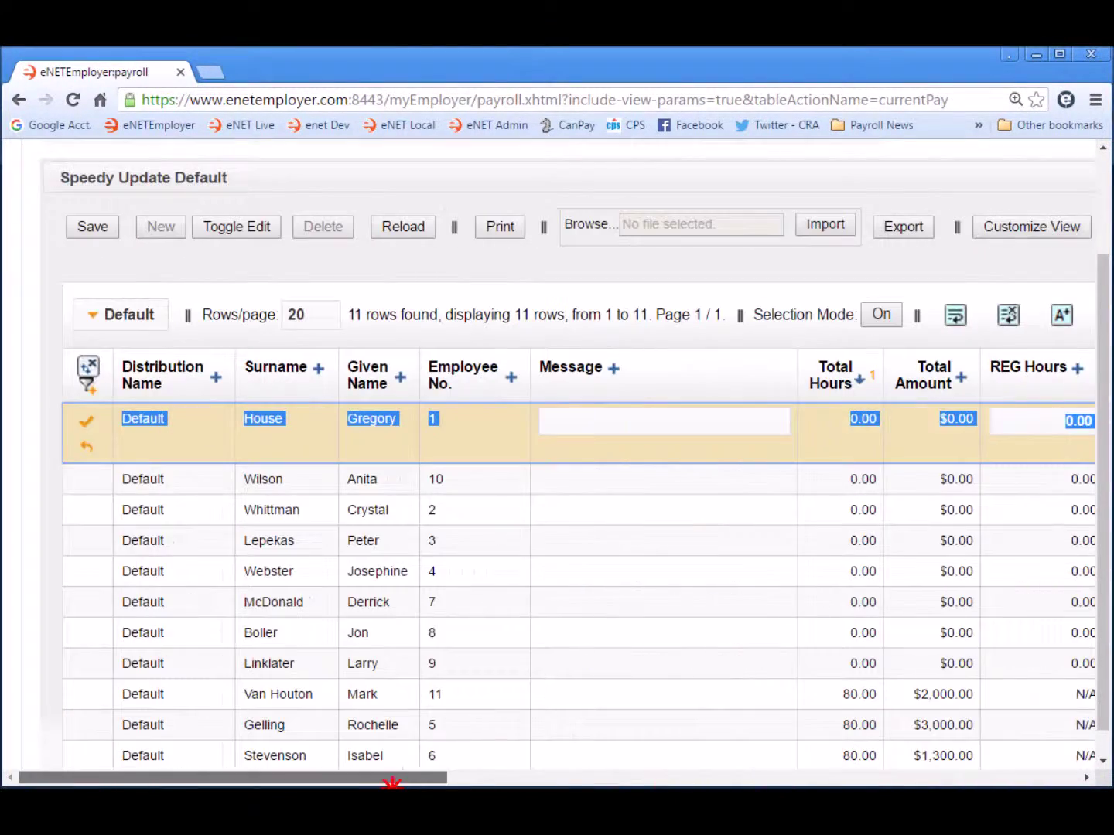
scroll(611, 611, "down", 1)
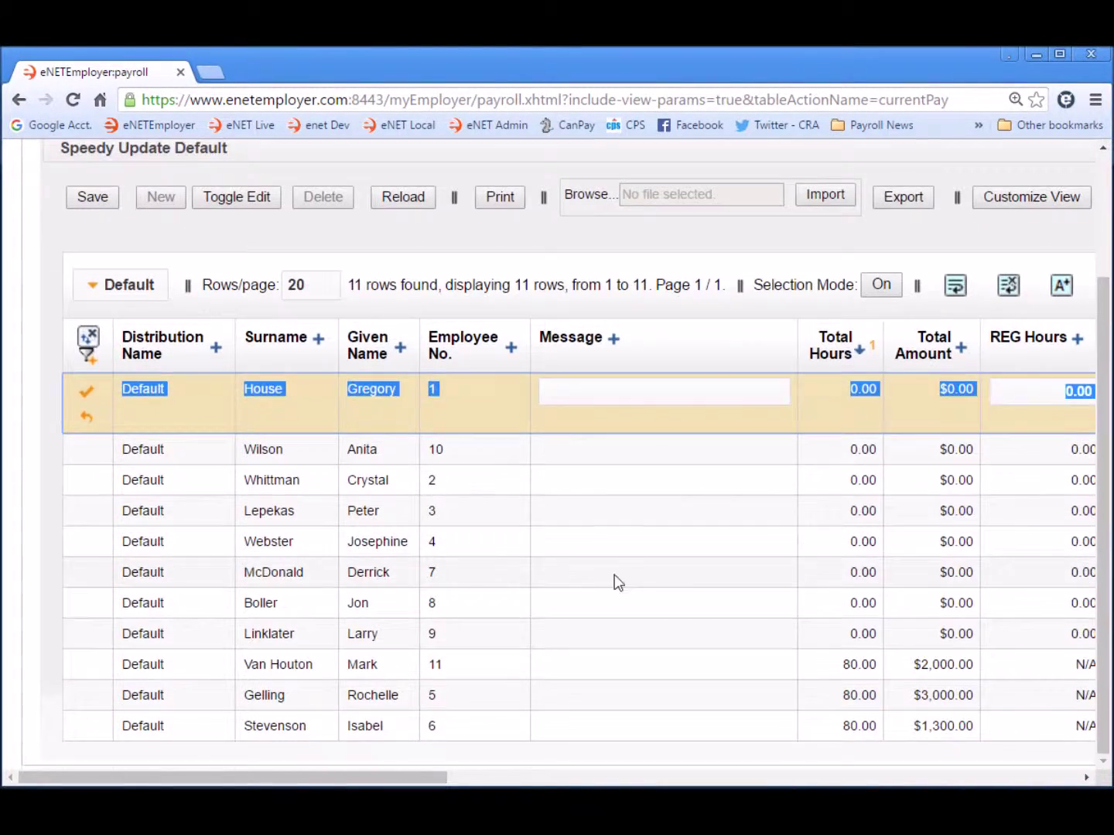
left_click(559, 454)
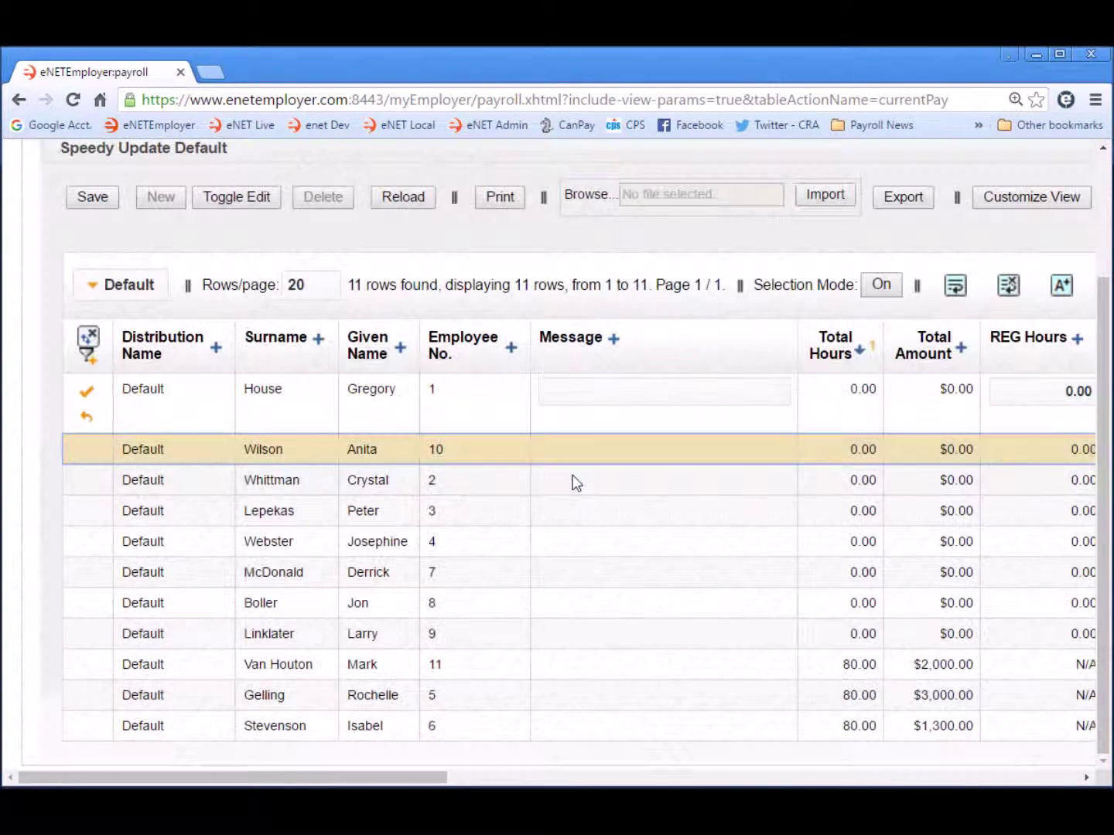
left_click(603, 636, "shift")
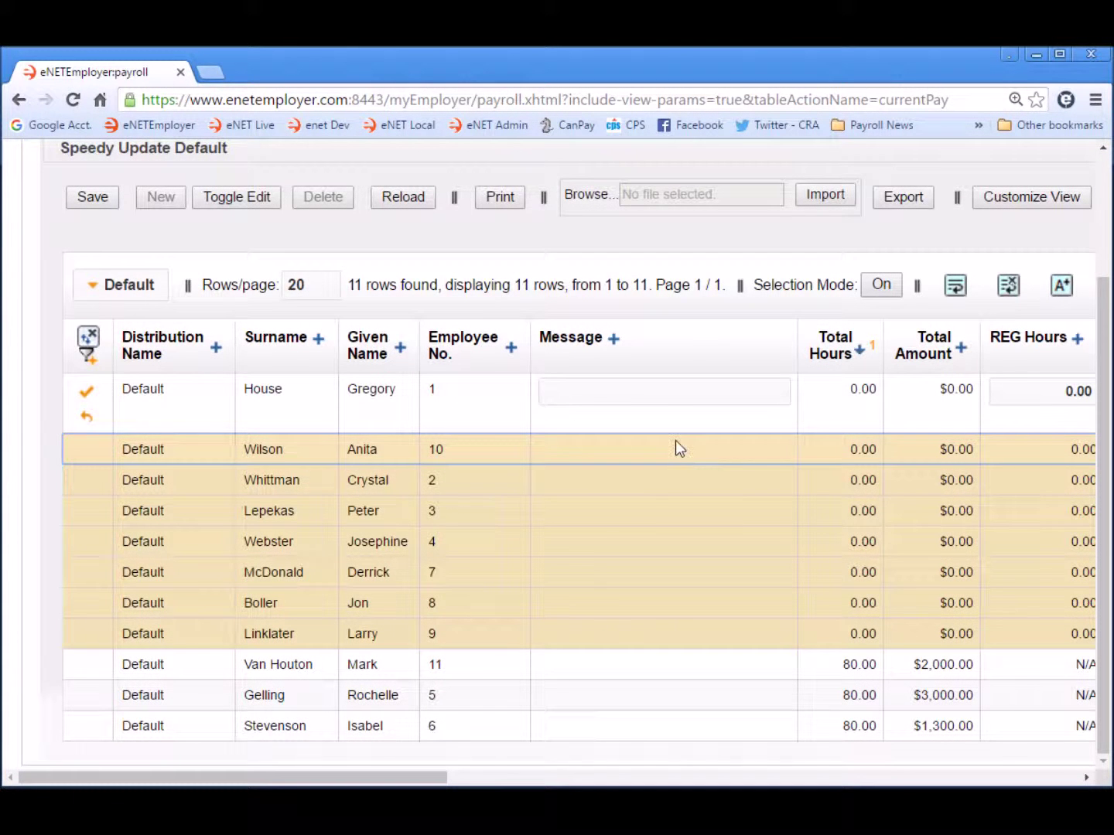
right_click(605, 449)
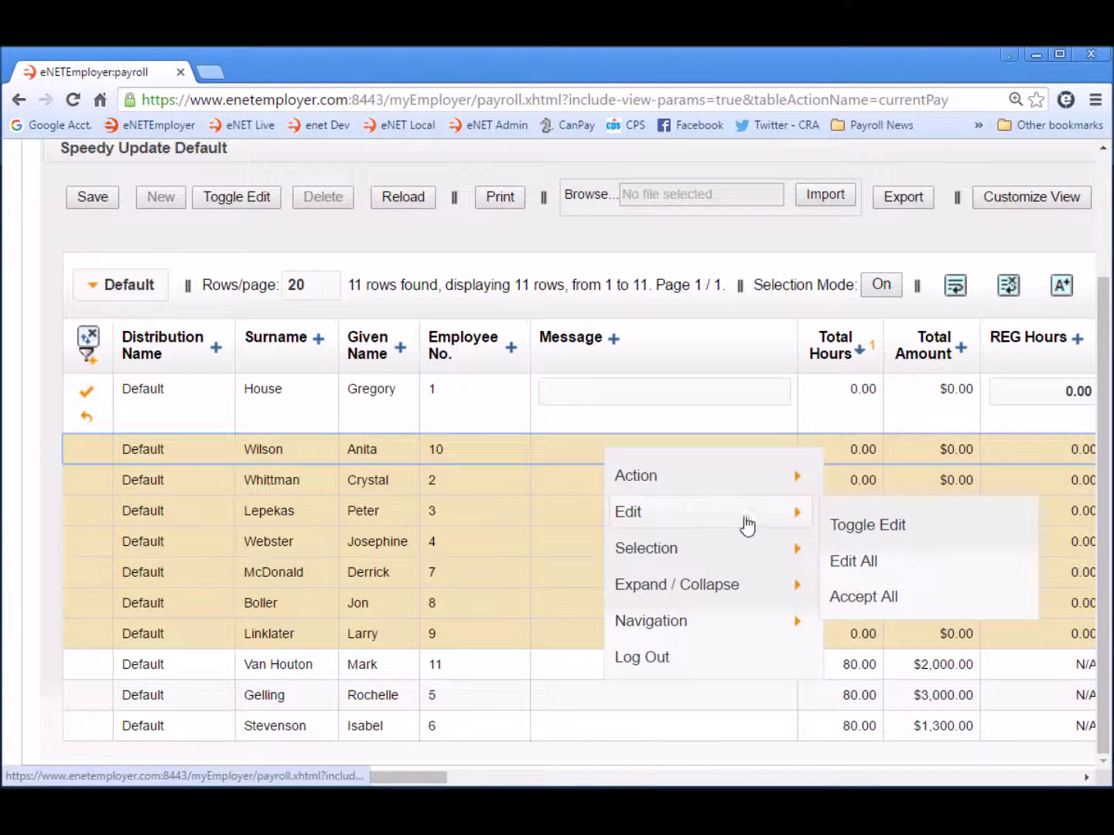
left_click(848, 526)
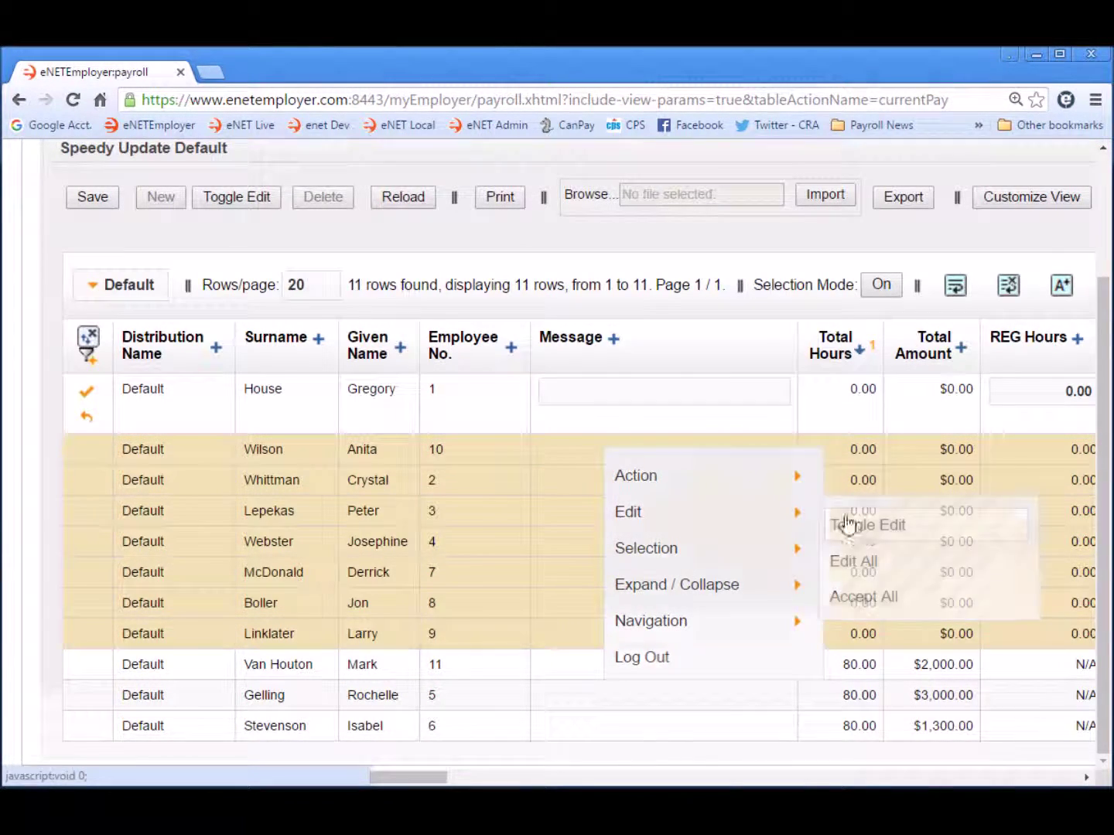
scroll(706, 449, "down", 3)
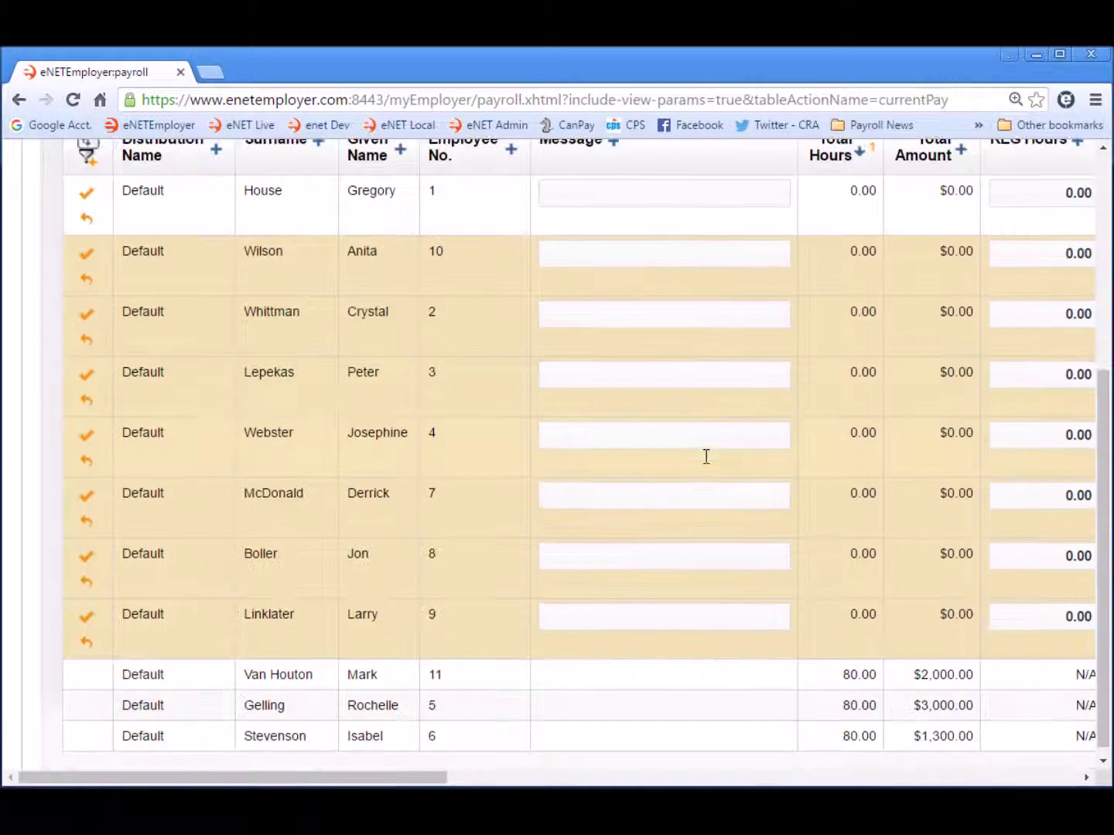
scroll(848, 512, "up", 1)
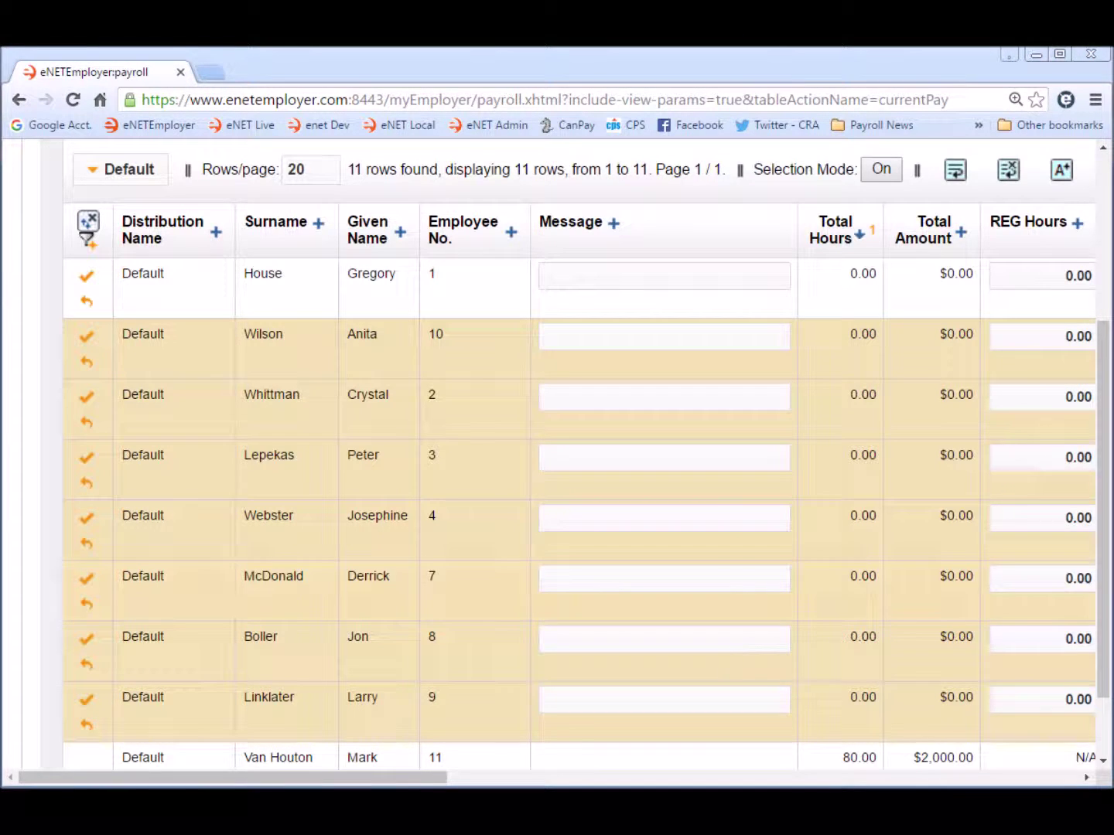
- Enter 80 REG hours in all eight edited employee rows and commit to recalculate totals
left_click_drag(418, 777, 659, 777)
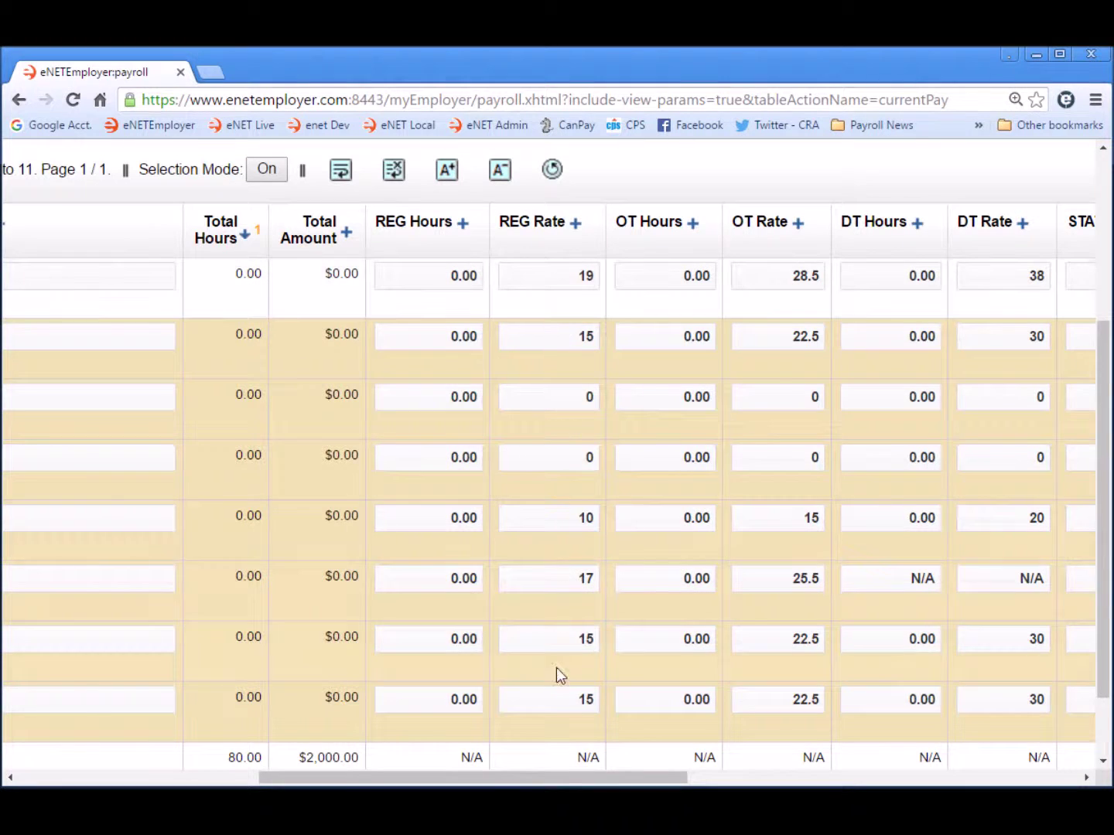
left_click(435, 279)
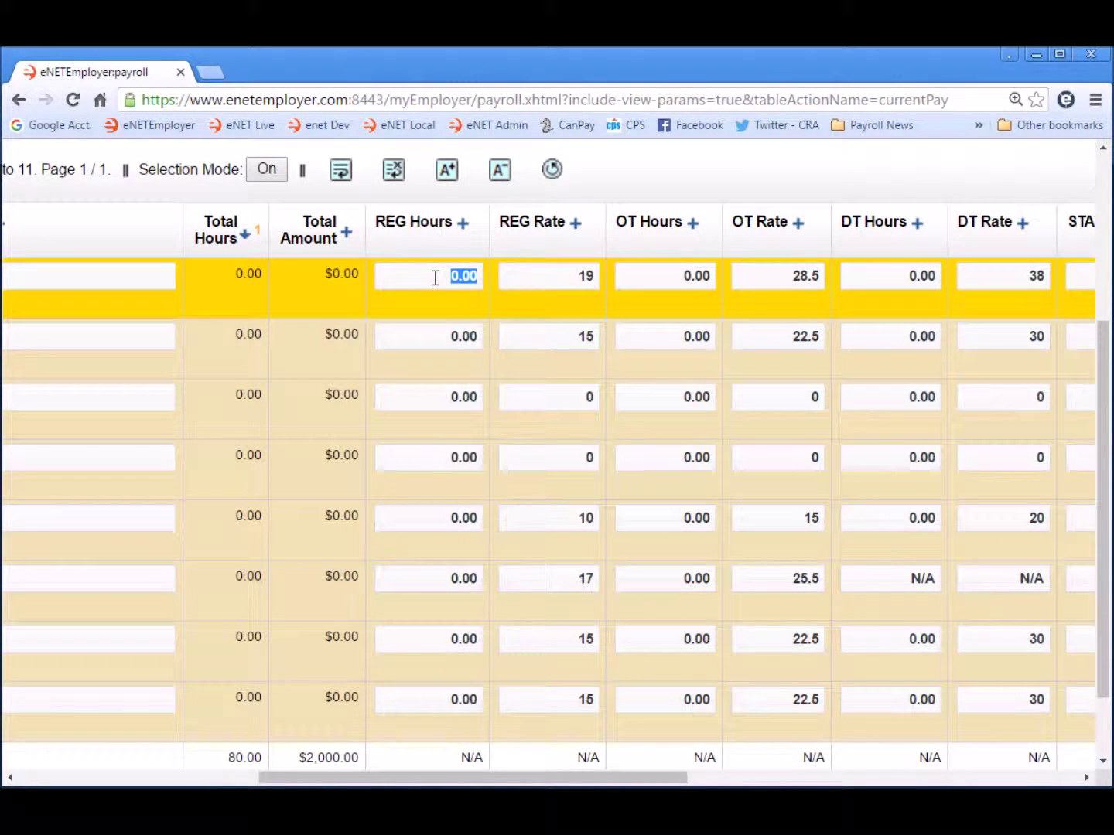
type("80")
left_click(449, 338)
type("80")
left_click(443, 399)
type("80")
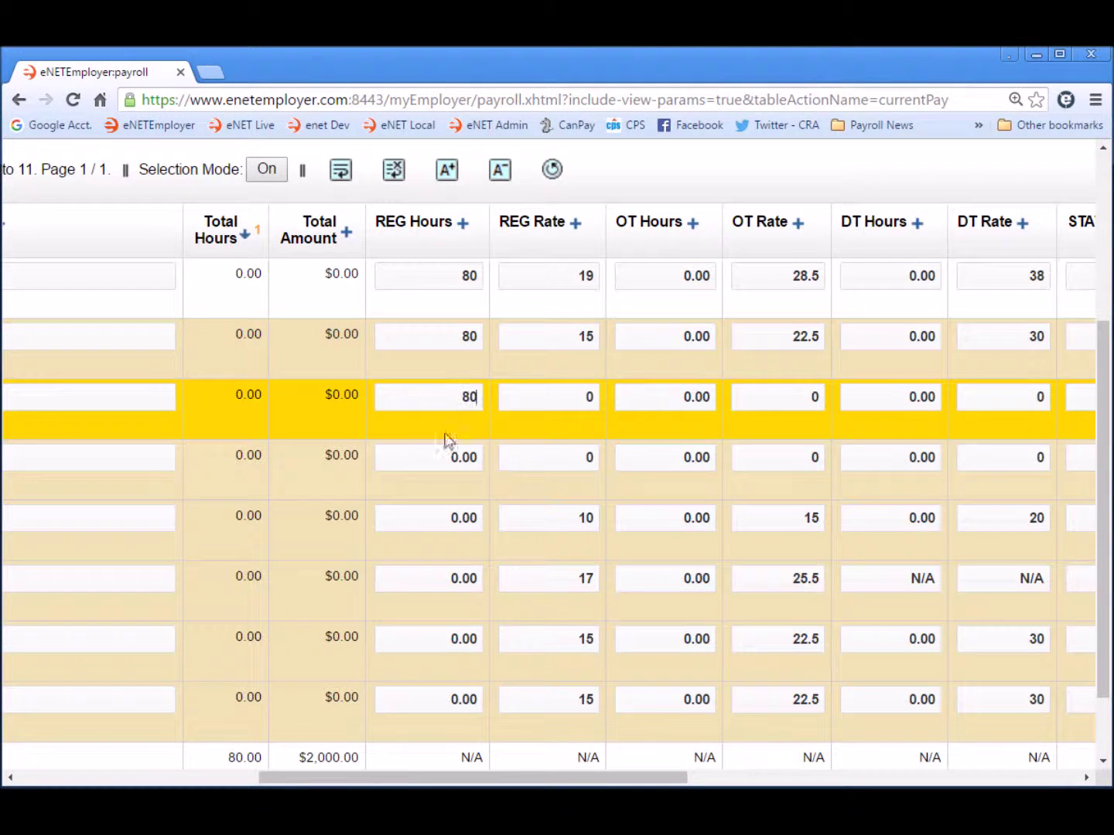
left_click(438, 459)
type("80")
left_click(442, 519)
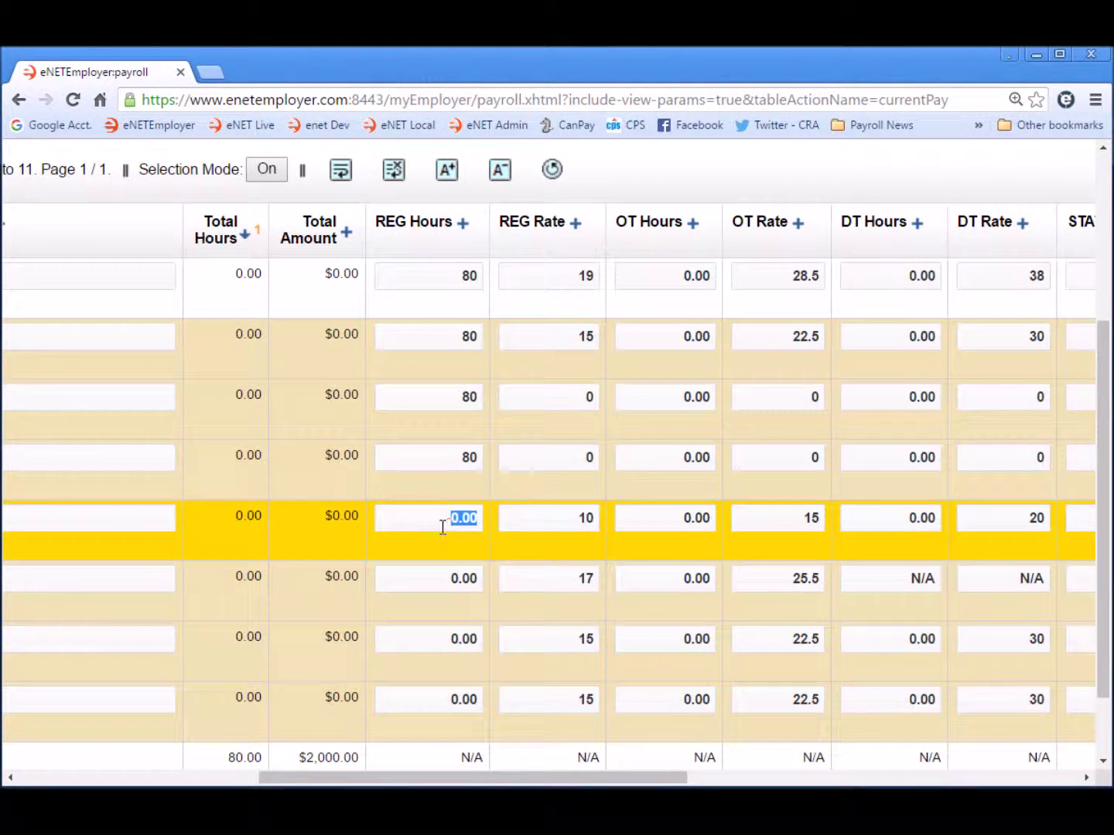
type("80")
left_click(439, 579)
type("80")
left_click(440, 640)
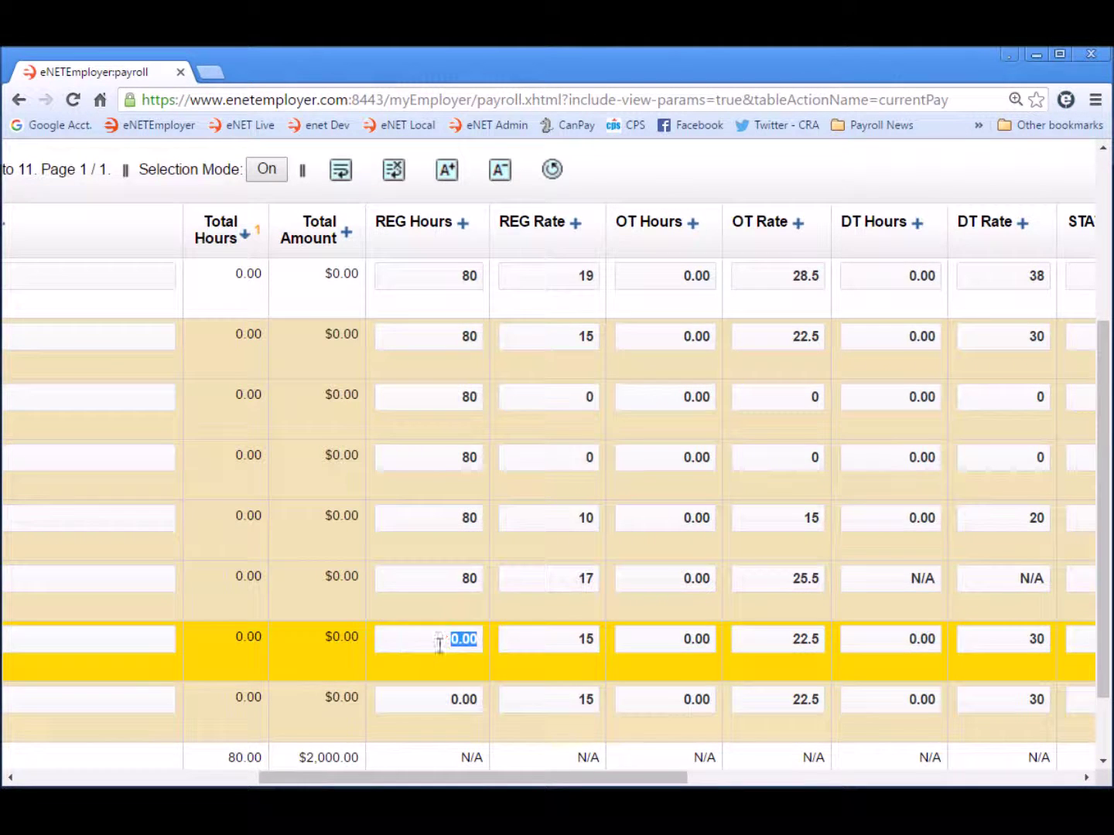
type("80")
left_click(440, 697)
type("80")
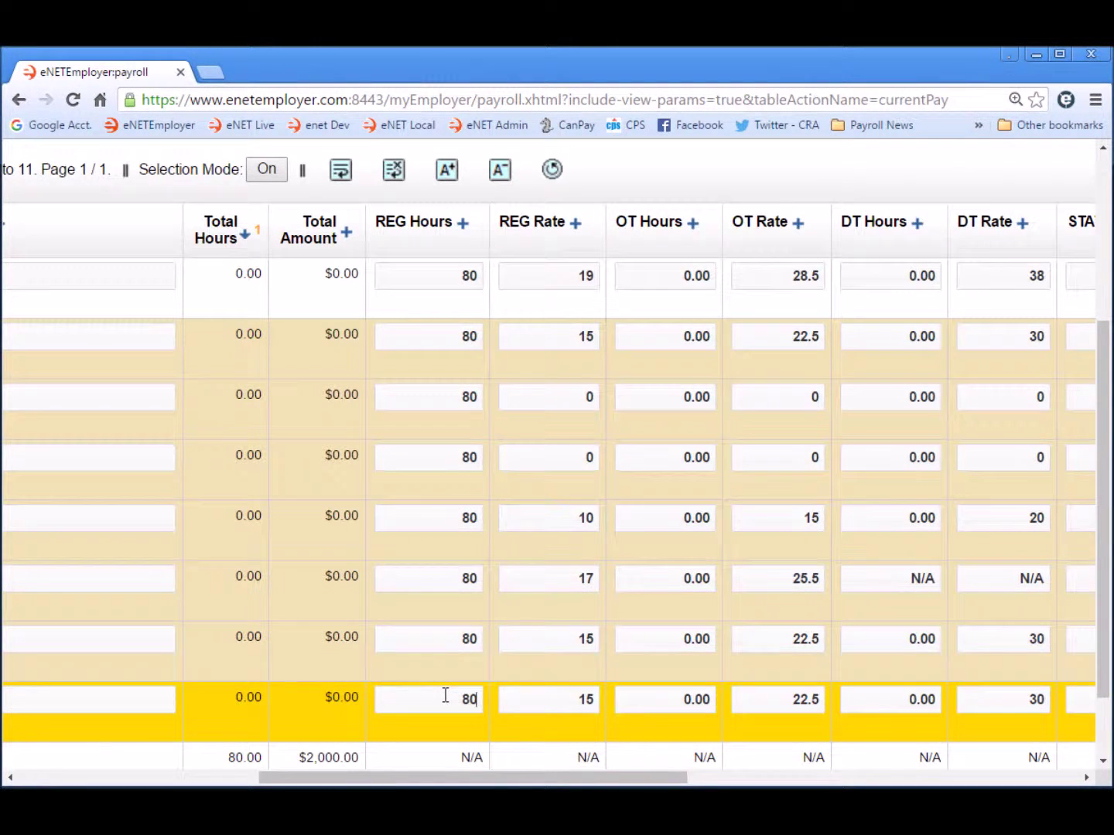
key("Return")
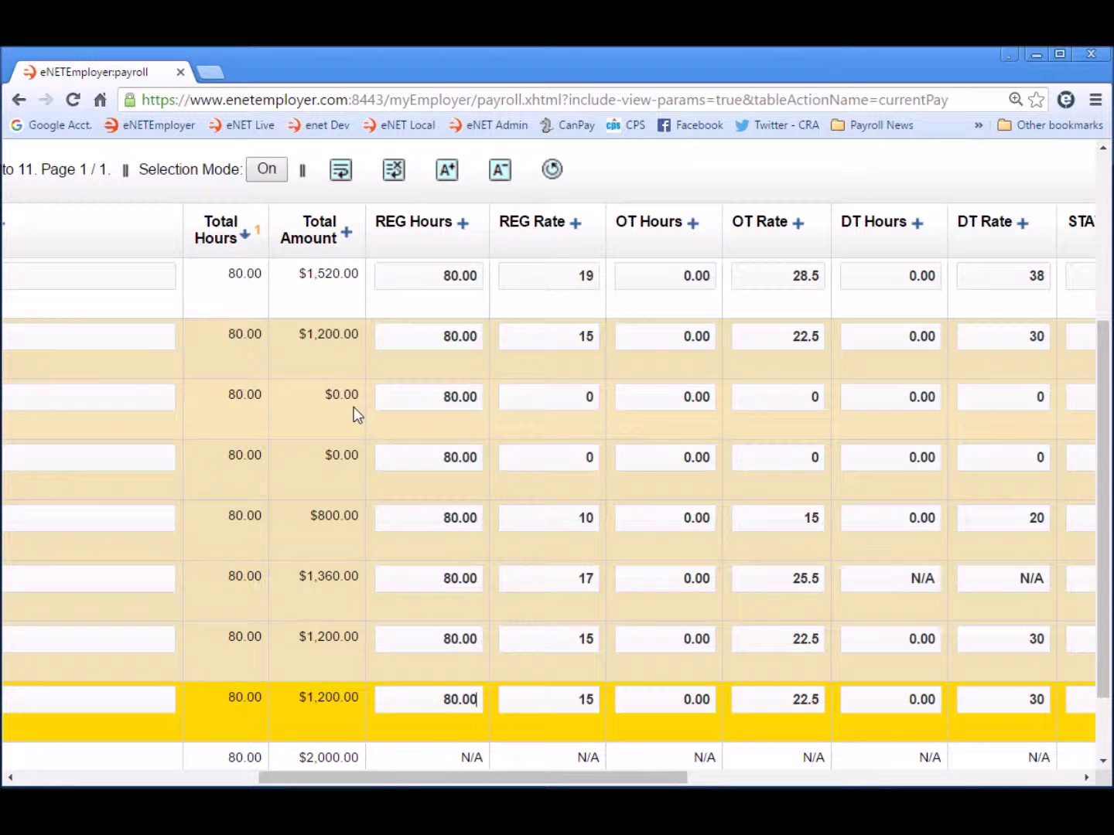
- Set the REG Rate to 12 for the two zero-rate employees, making each total $960.00
left_click(573, 397)
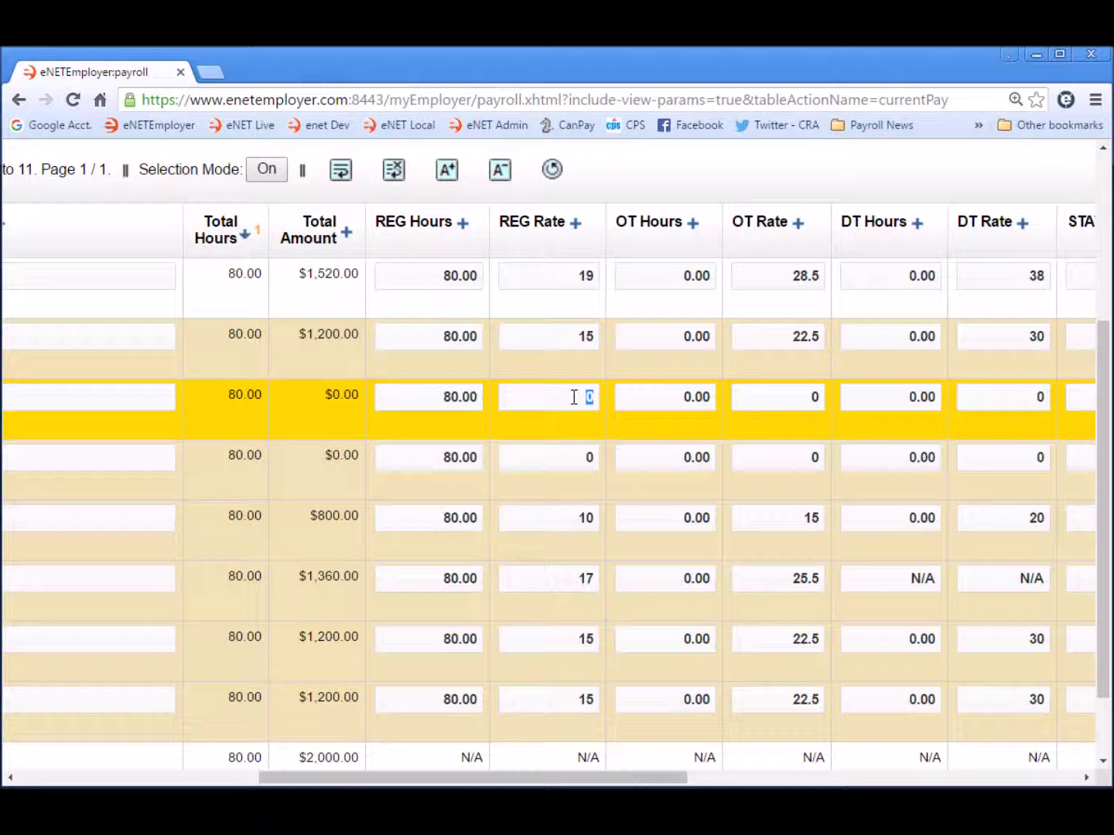
type("12")
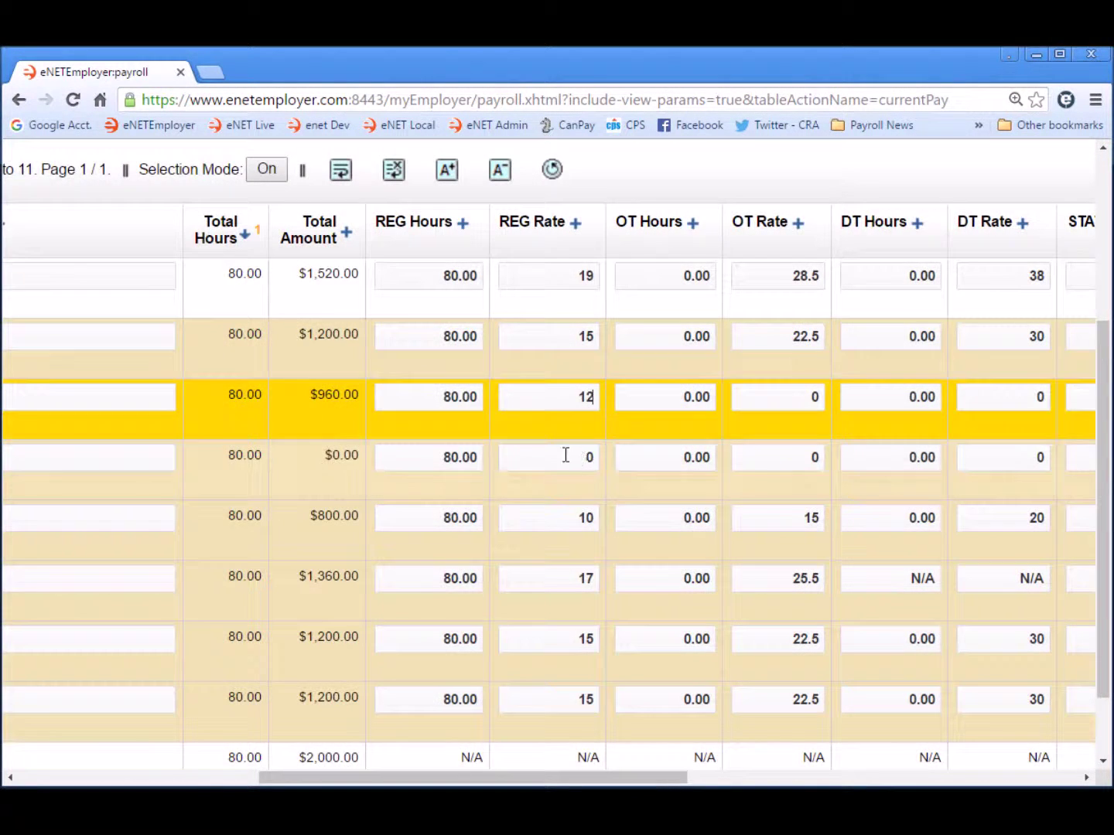
left_click(565, 456)
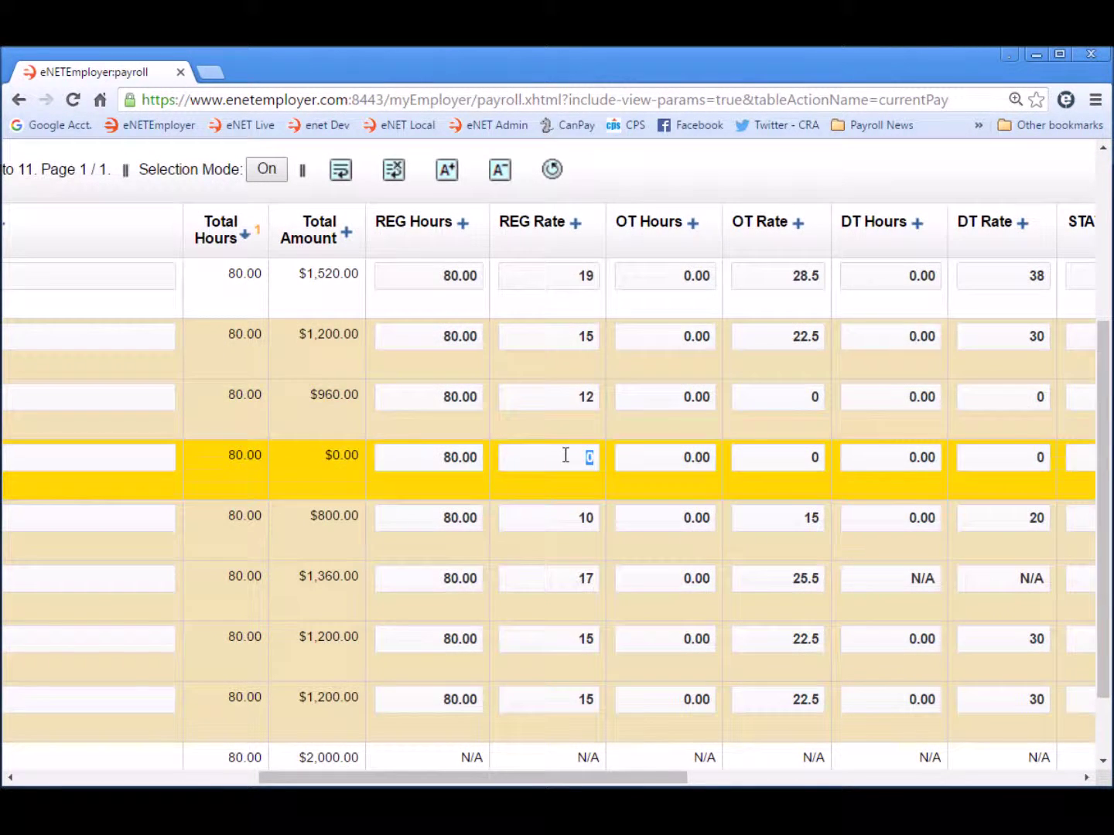
type("12")
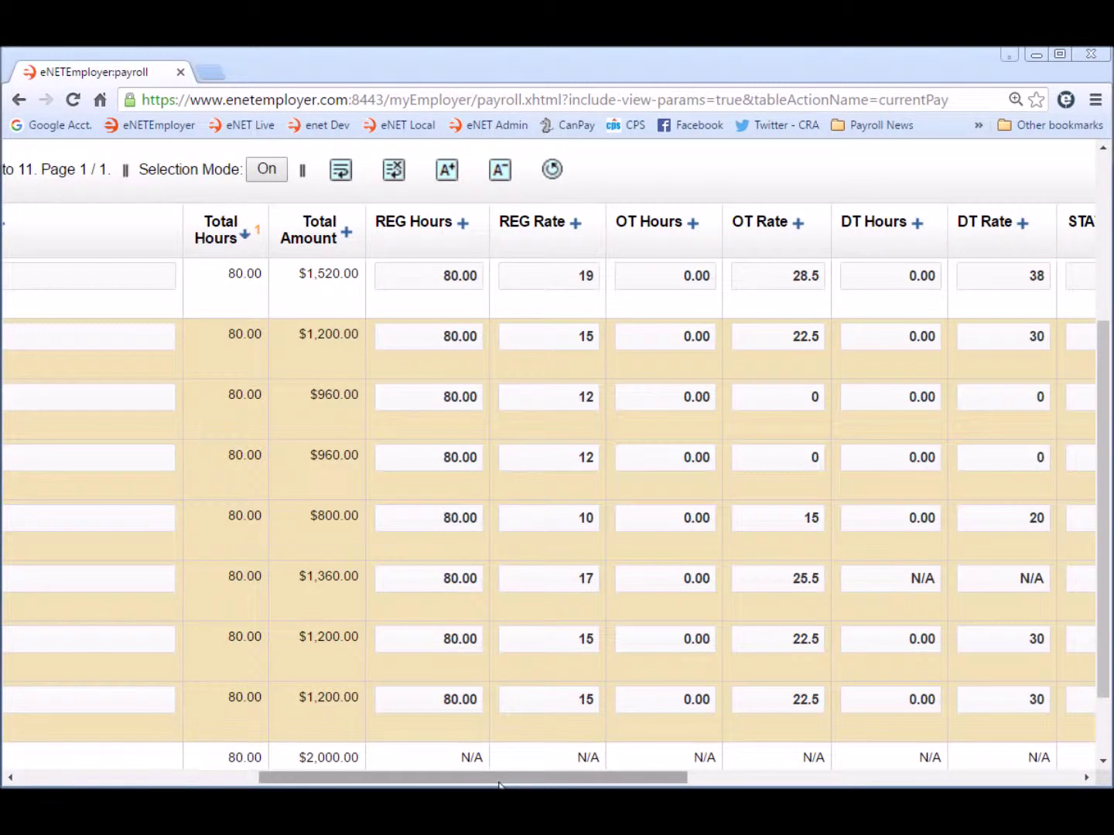
left_click_drag(498, 778, 226, 778)
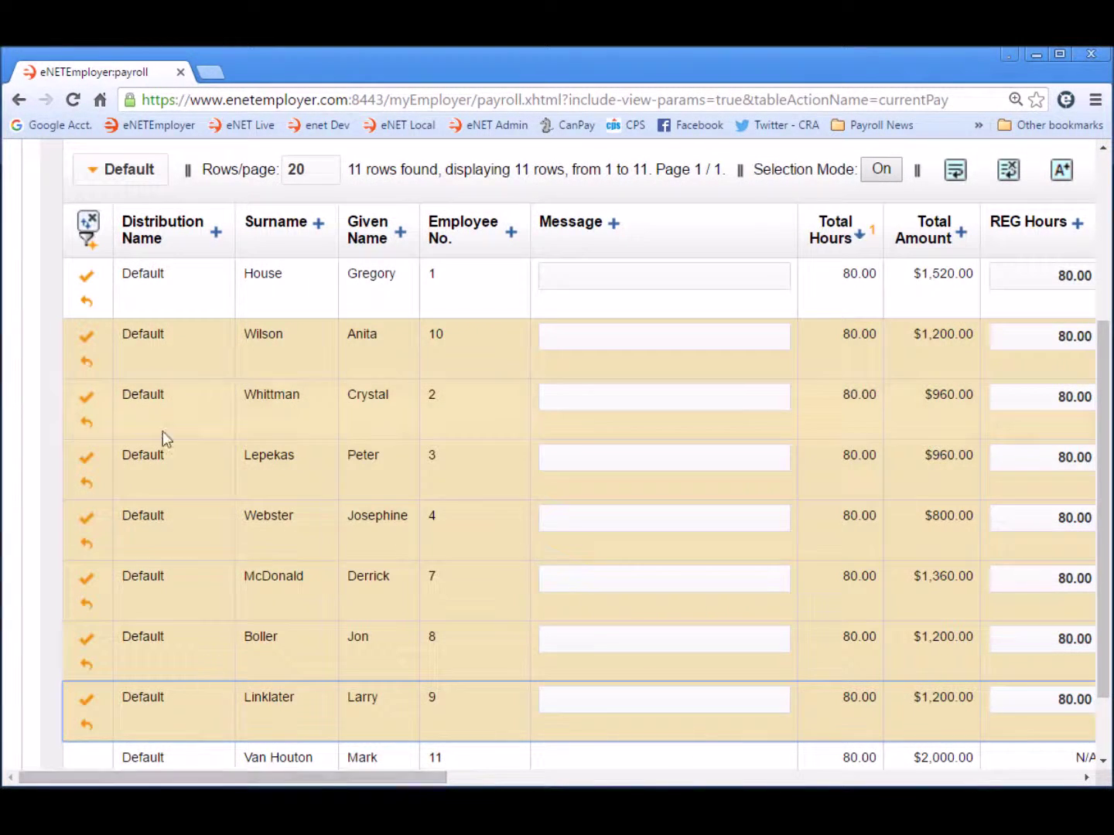
- Accept Wilson's row edits, then use Edit > Accept All to commit every edited row
left_click(91, 345)
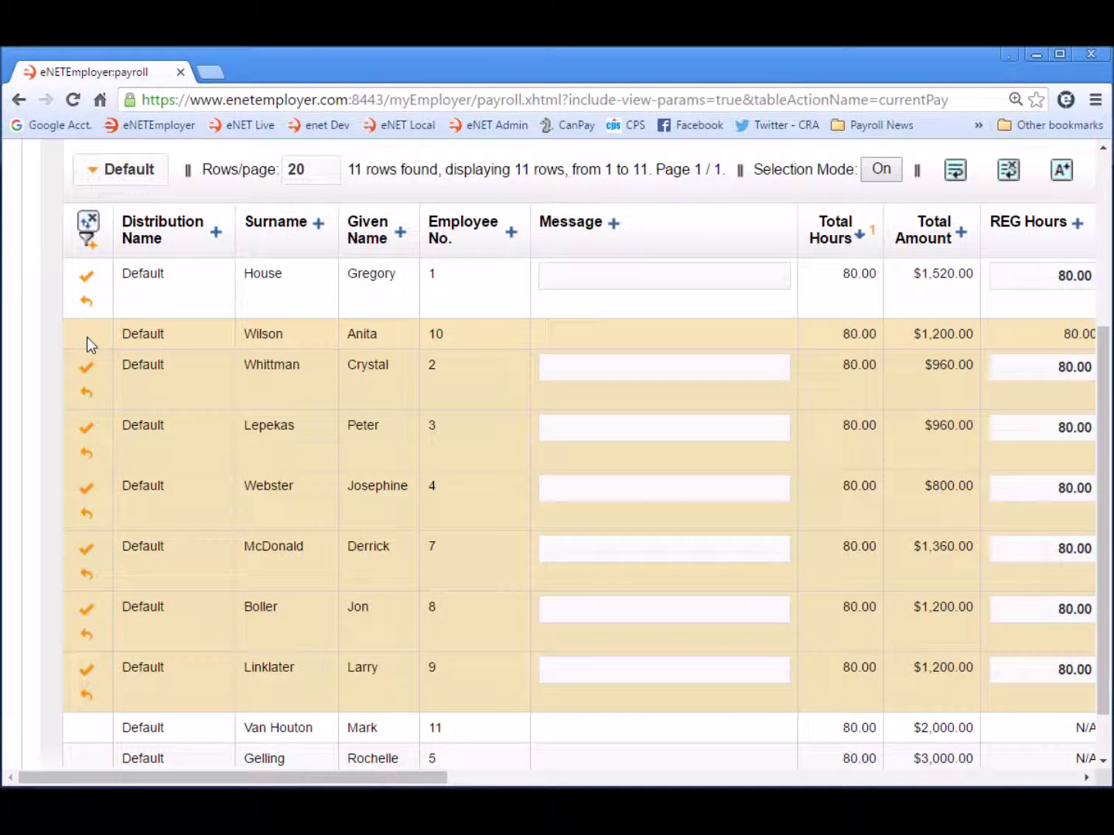
right_click(475, 361)
mouse_move(540, 437)
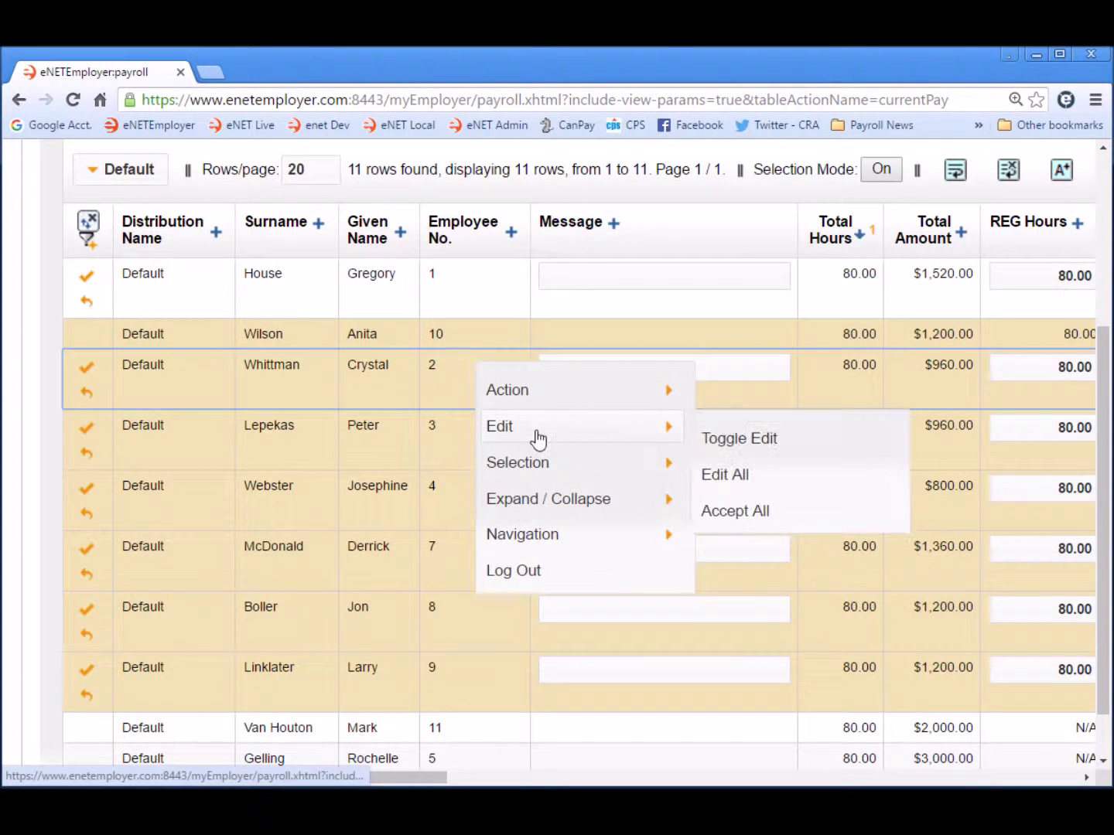
left_click(749, 514)
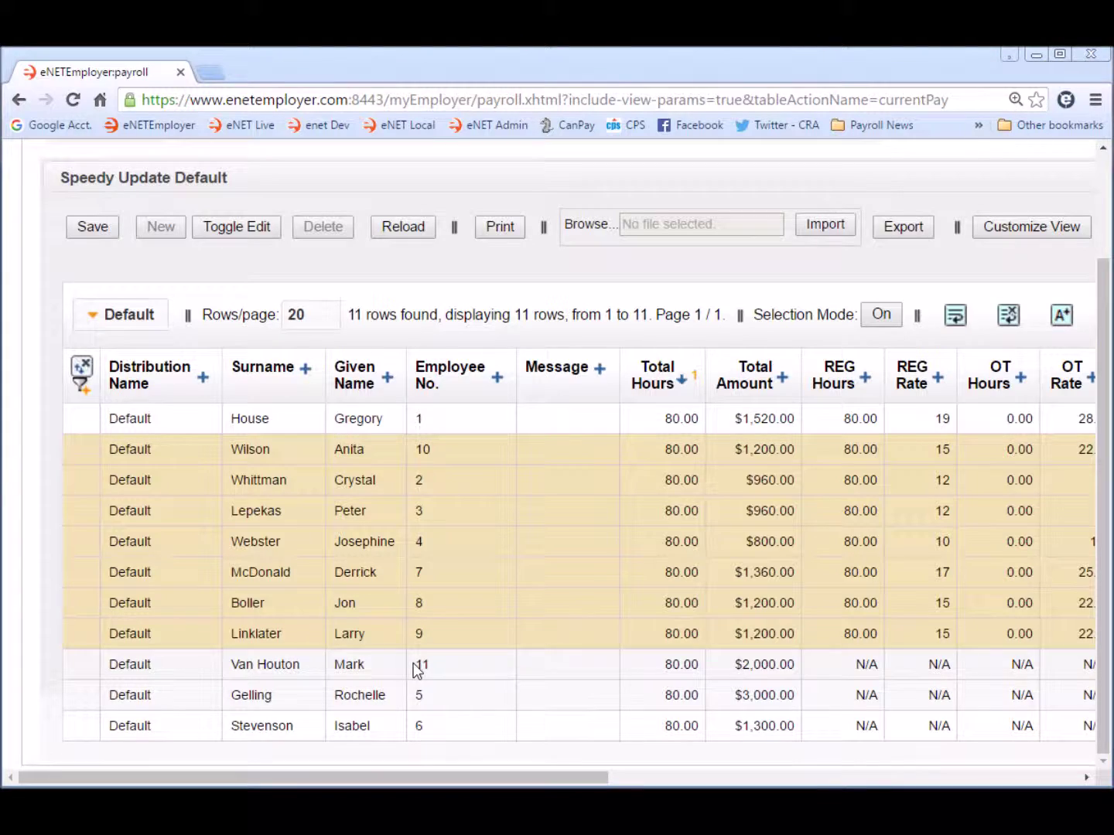
scroll(413, 665, "up", 2)
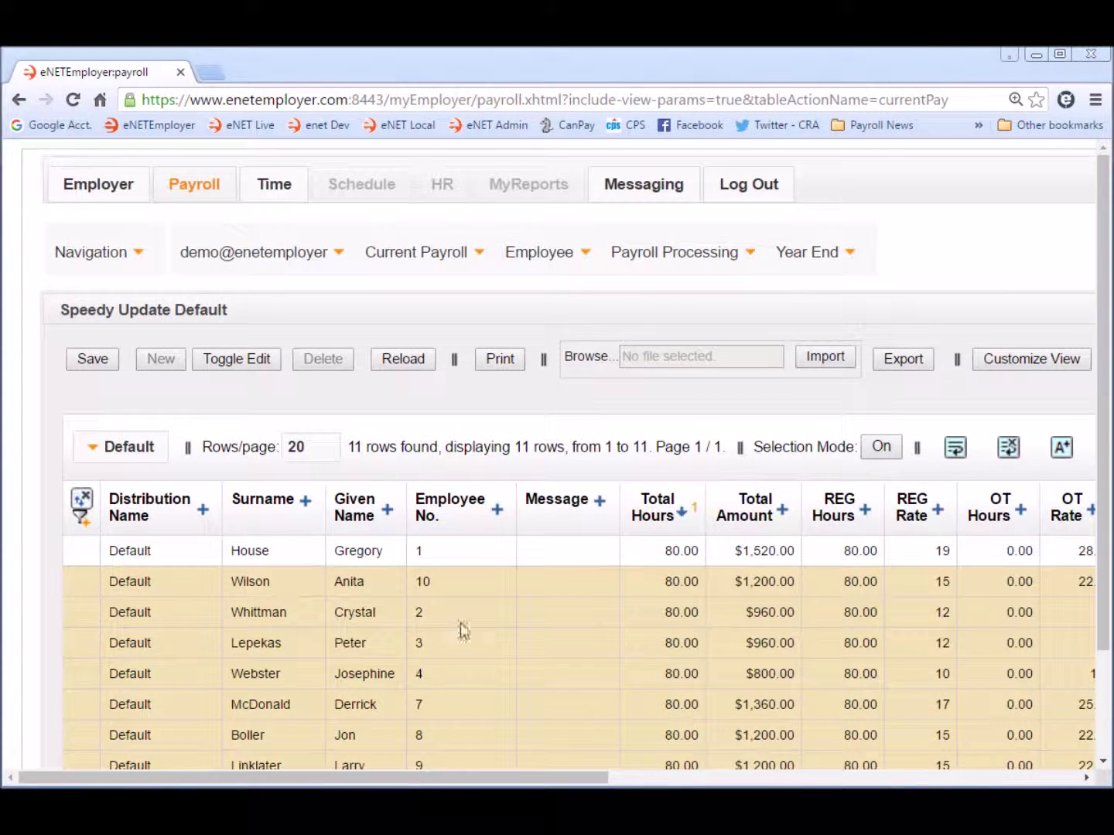
- Open the Payroll Processing Calculations page listing the 15 payrolls
left_click(702, 261)
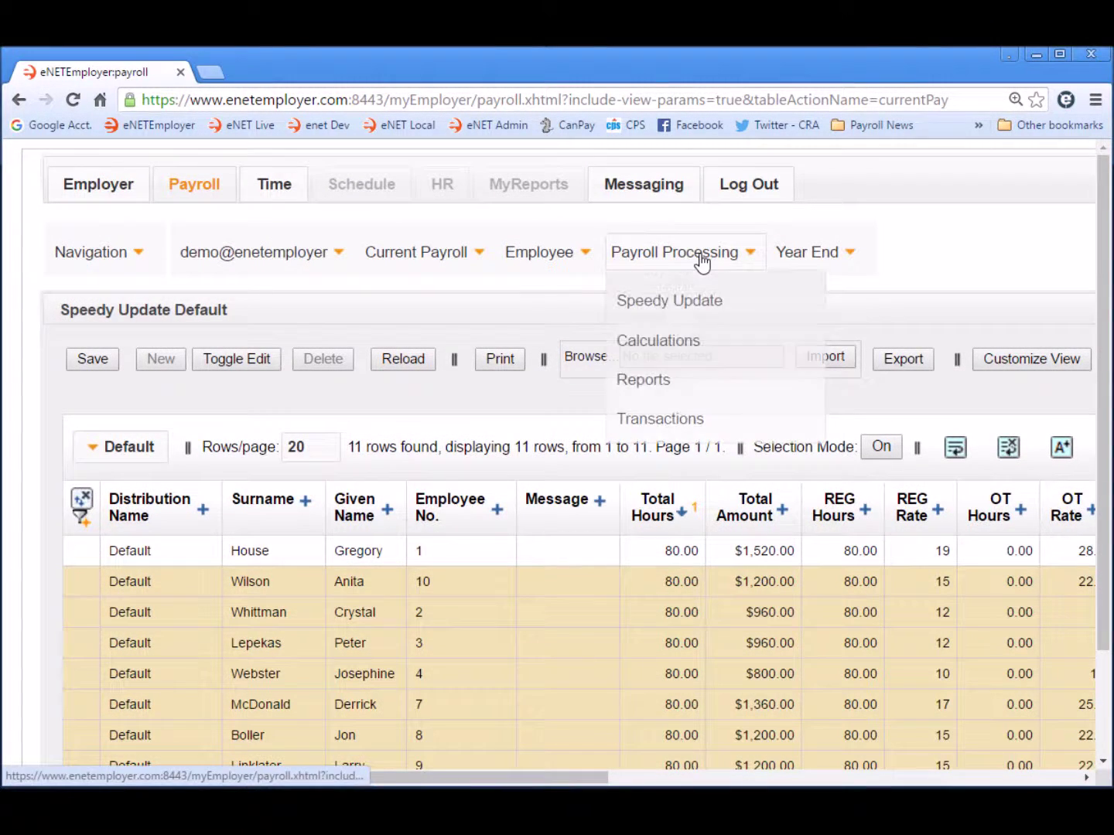
left_click(656, 341)
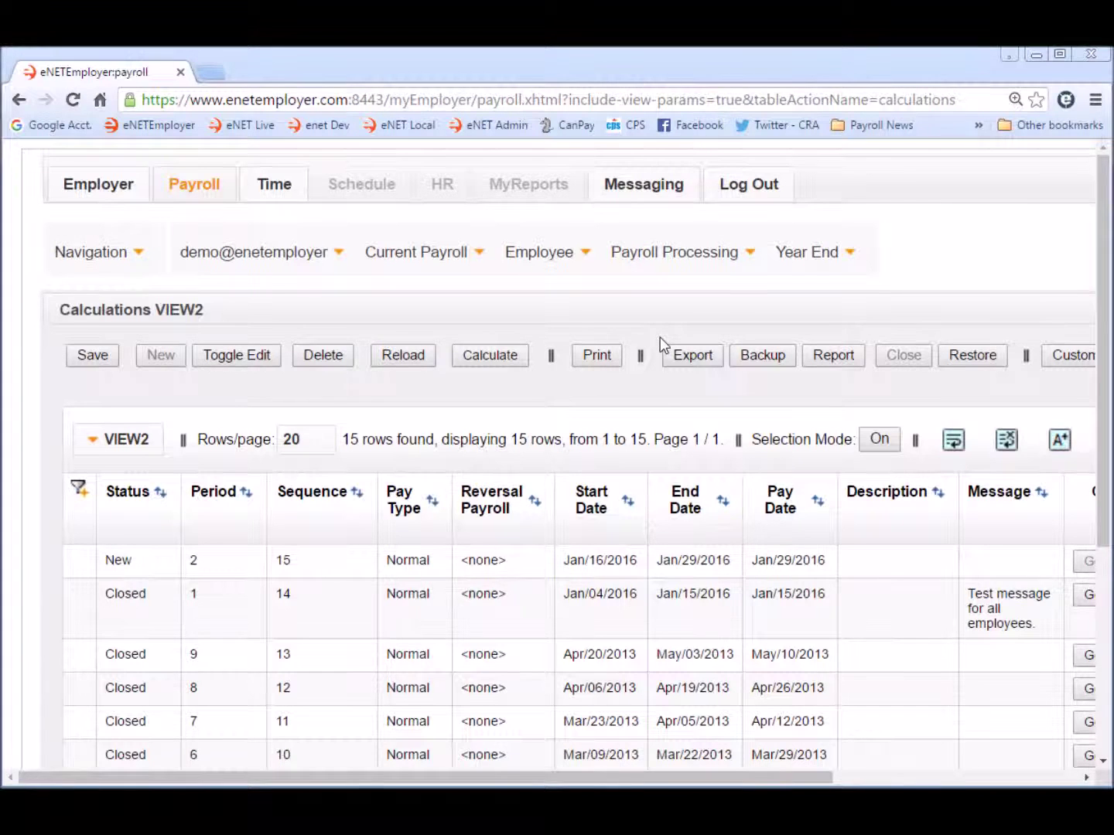
scroll(659, 337, "down", 4)
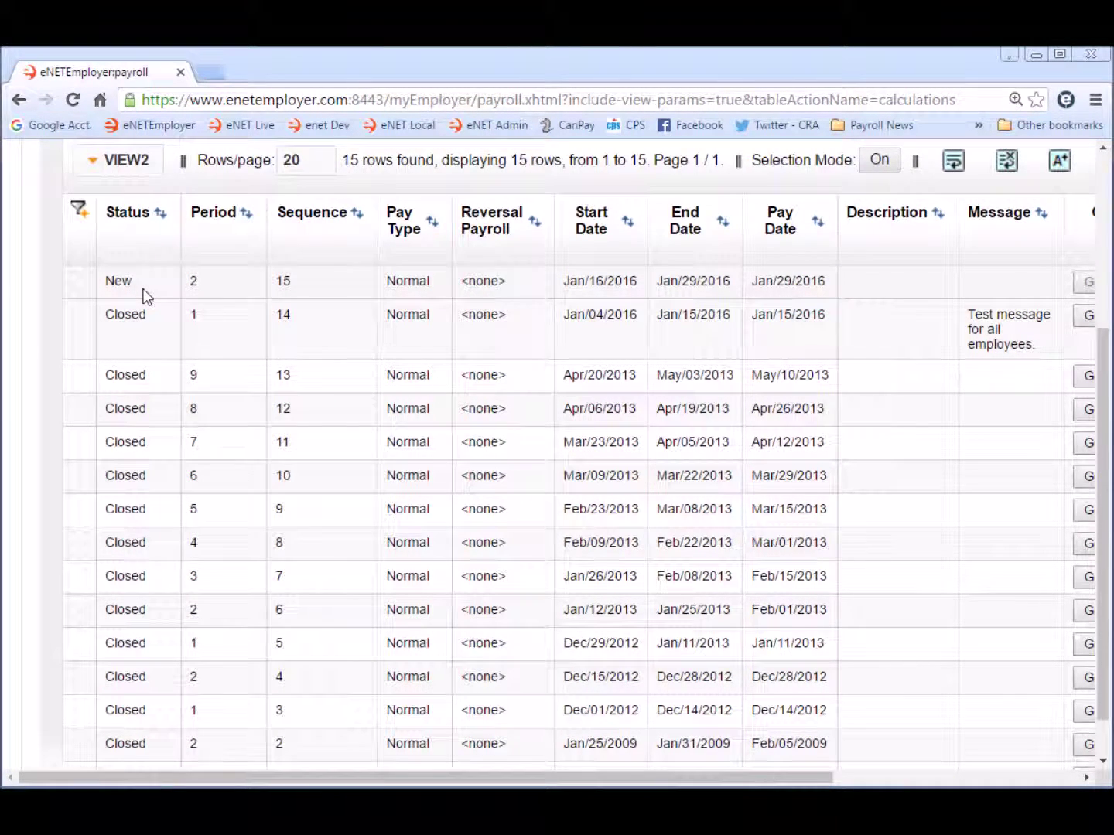
- Calculate the New period 2 payroll for Jan/16–Jan/29/2016
scroll(145, 295, "up", 3)
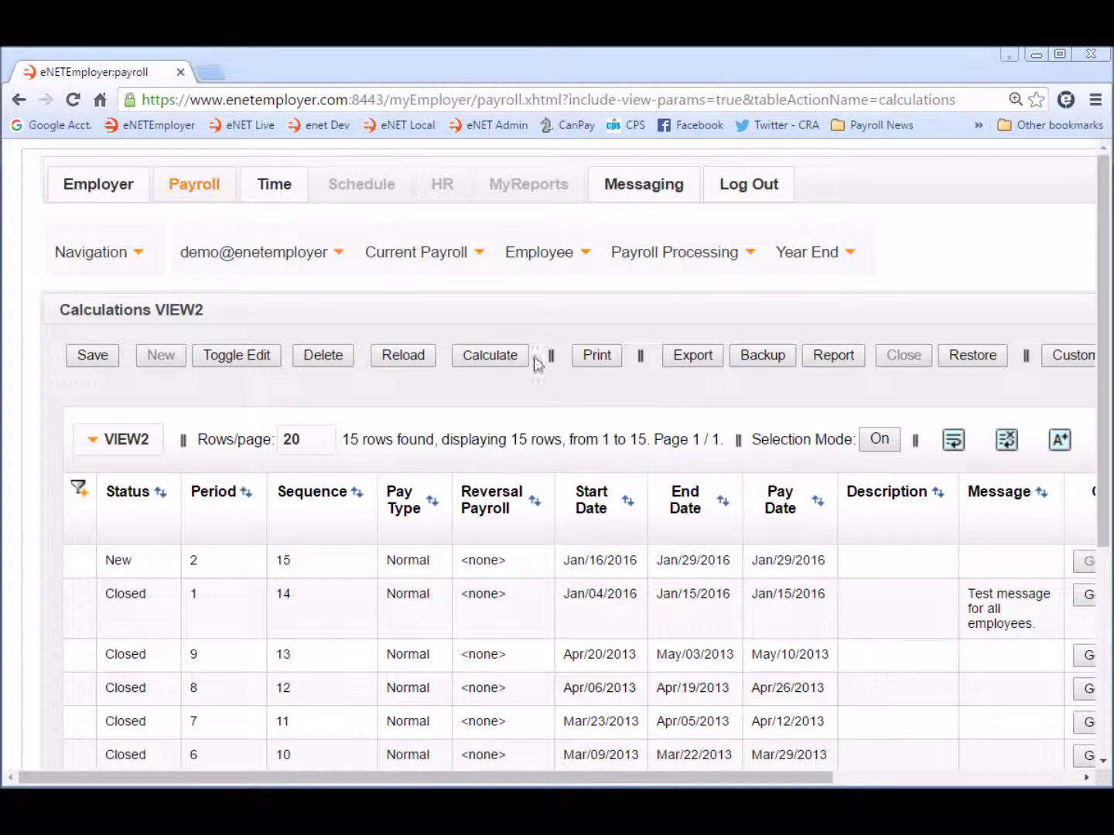
left_click(491, 355)
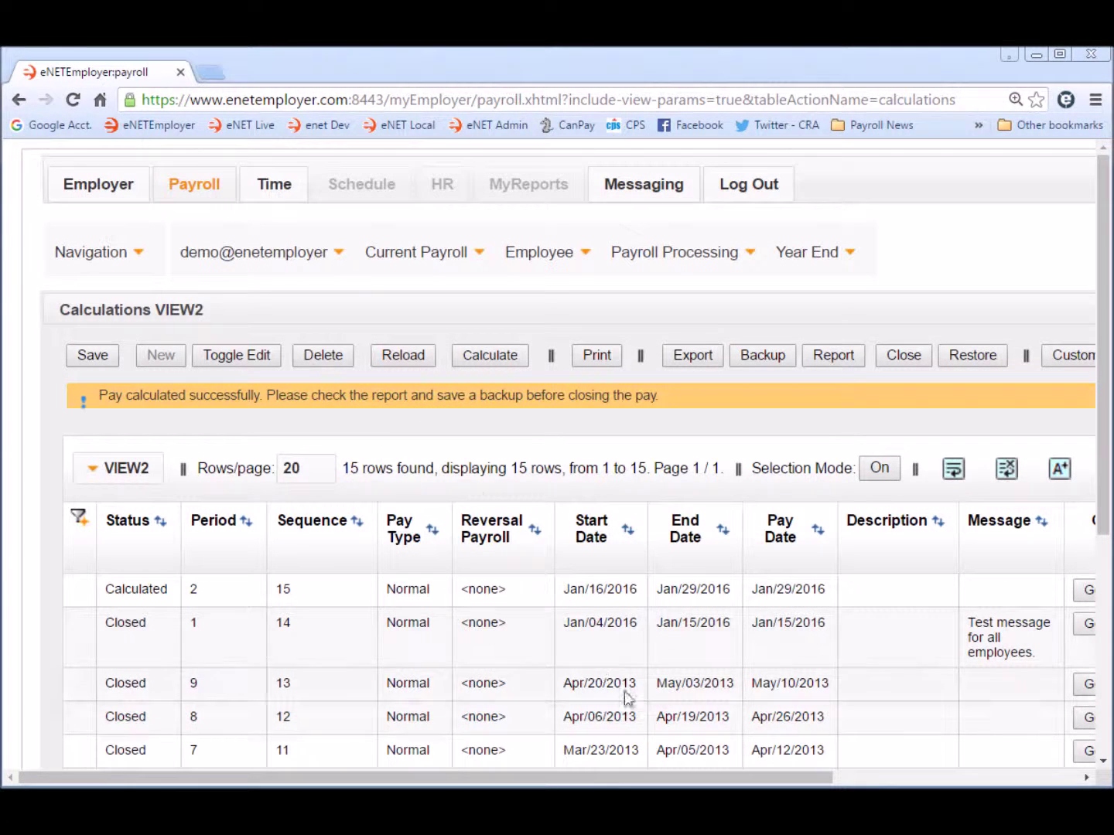
- Drag the calculations list right to reach Generate Report on the calculated period 2 row
left_click_drag(564, 780, 820, 778)
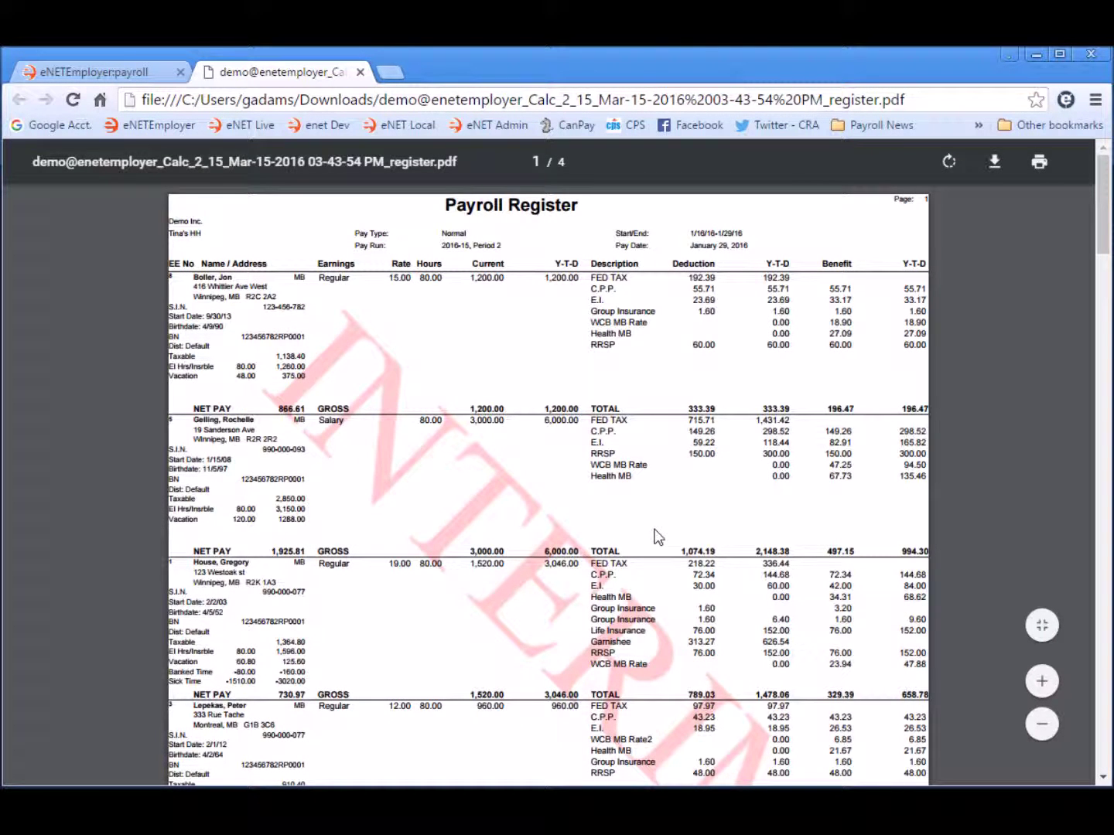
- Scroll through the four-page Jan/16–Jan/29/2016 interim Payroll Register, then close the PDF
scroll(635, 488, "up", 3)
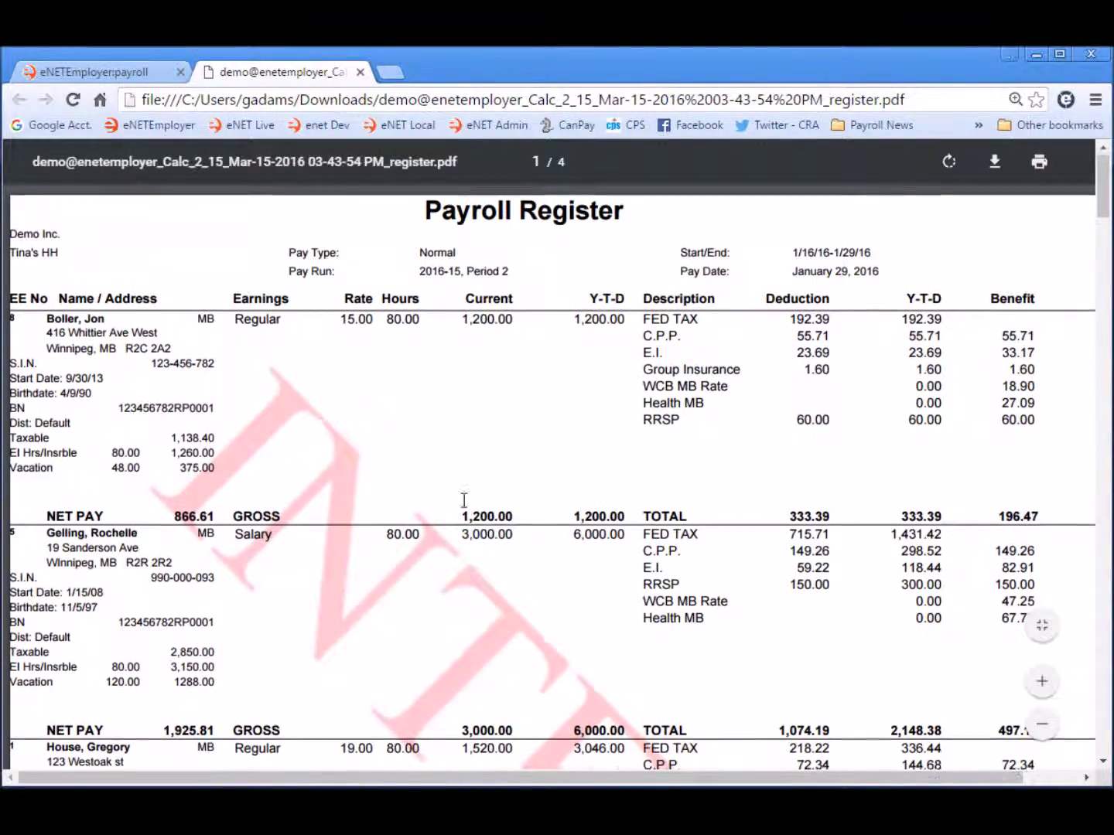
scroll(463, 502, "down", 5)
scroll(474, 533, "down", 1)
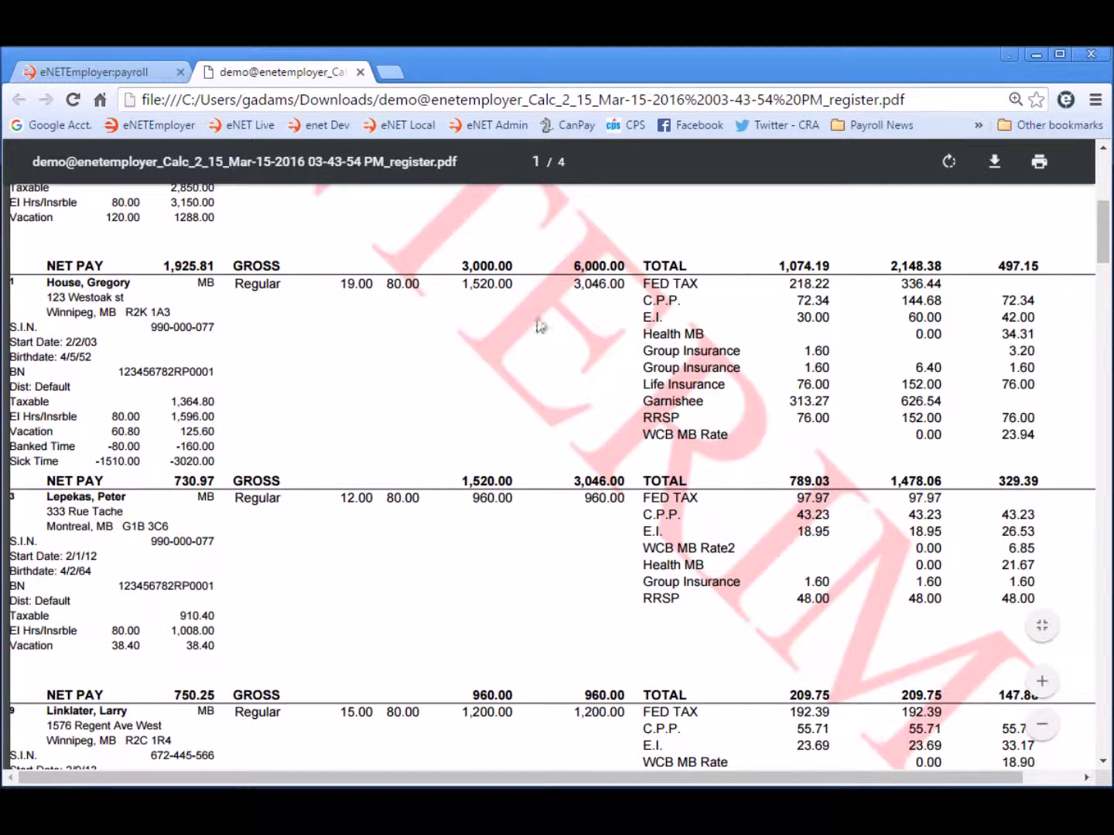
scroll(593, 498, "up", 6)
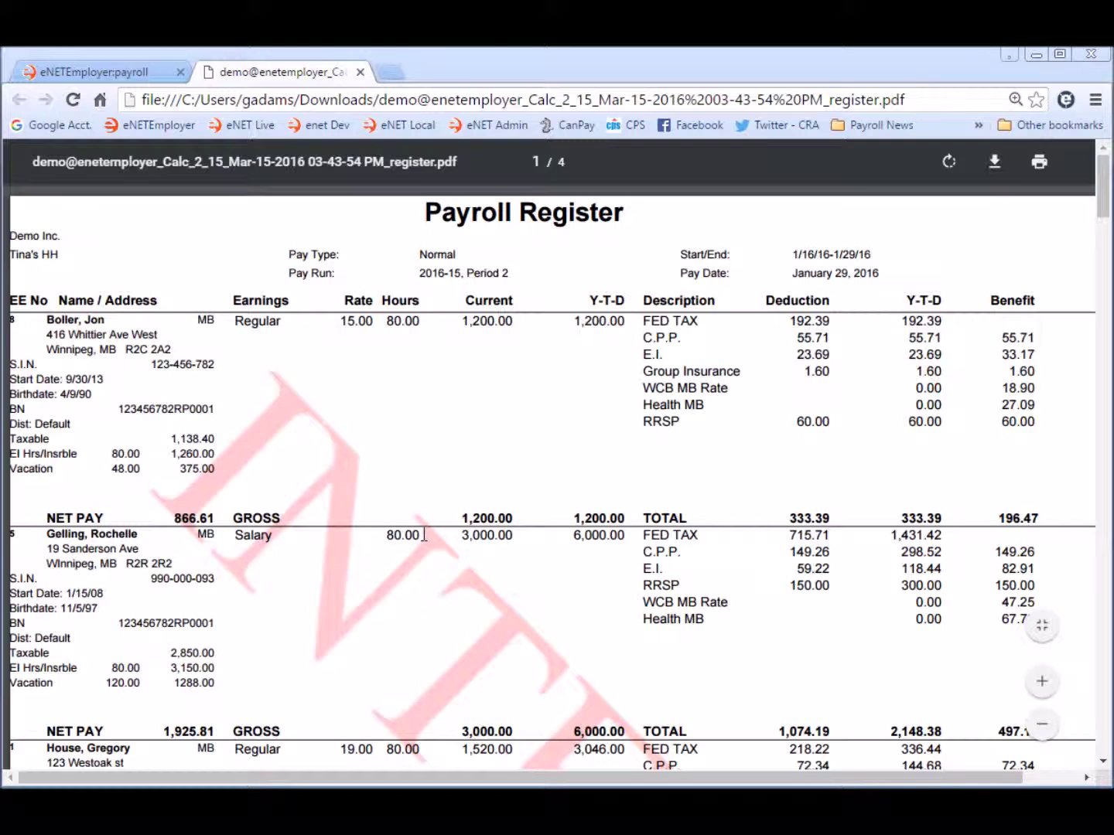
left_click_drag(1103, 203, 1108, 520)
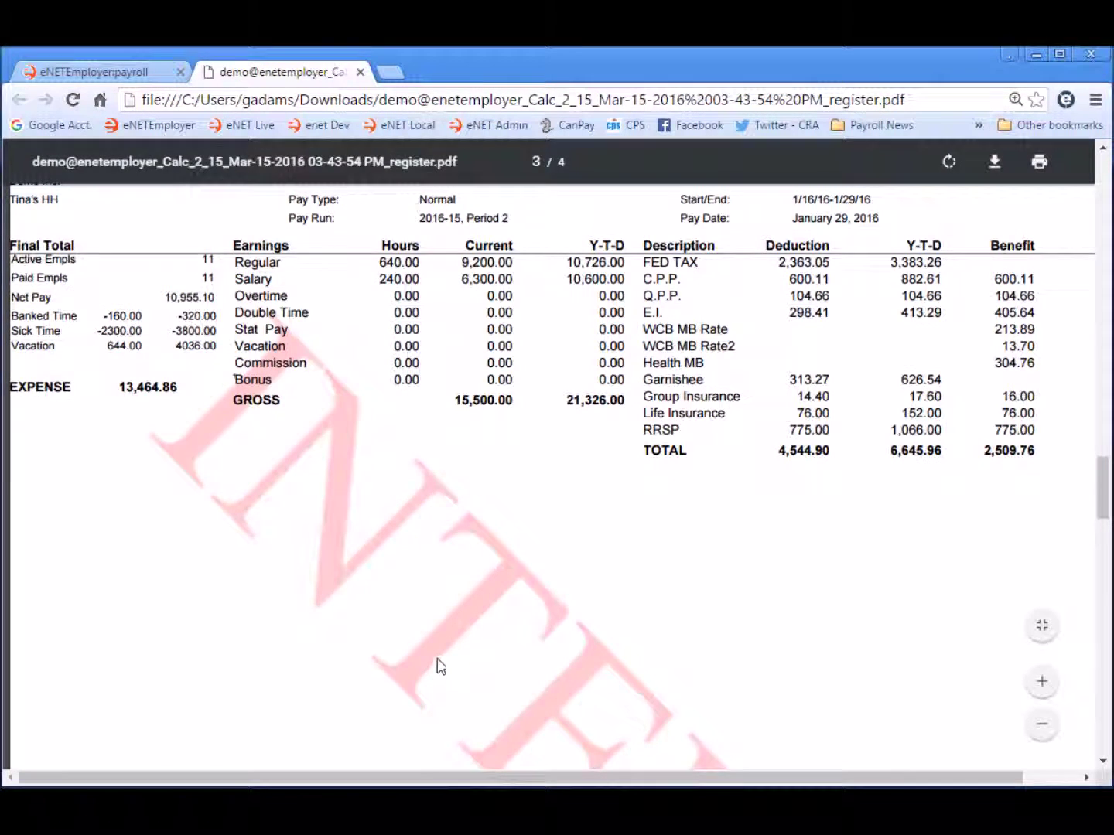
scroll(439, 665, "up", 1)
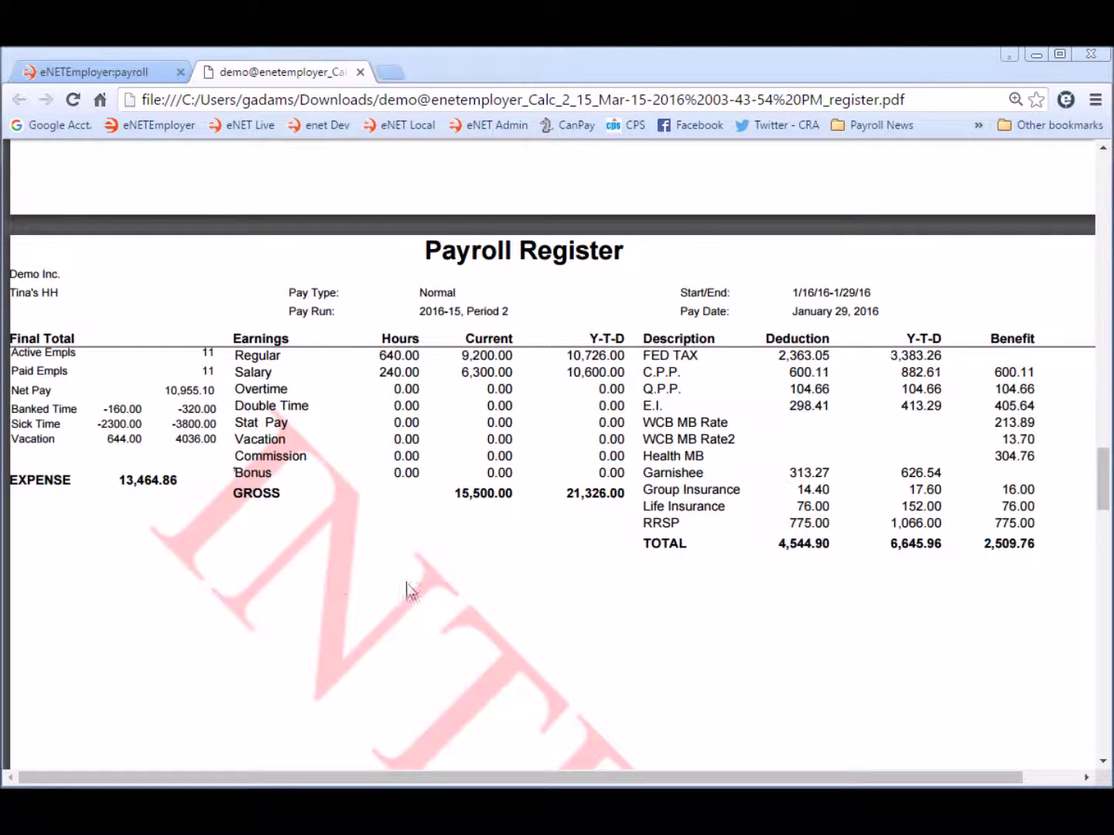
scroll(407, 581, "down", 6)
scroll(408, 579, "down", 10)
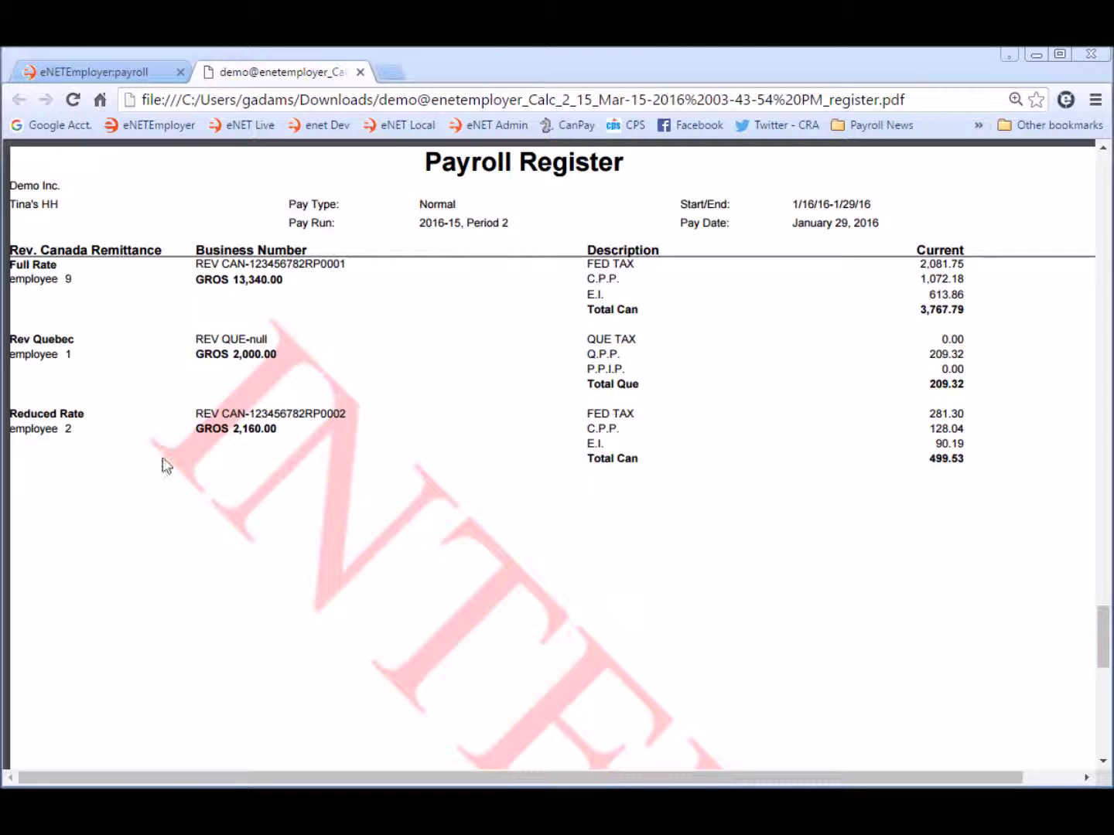
left_click(360, 72)
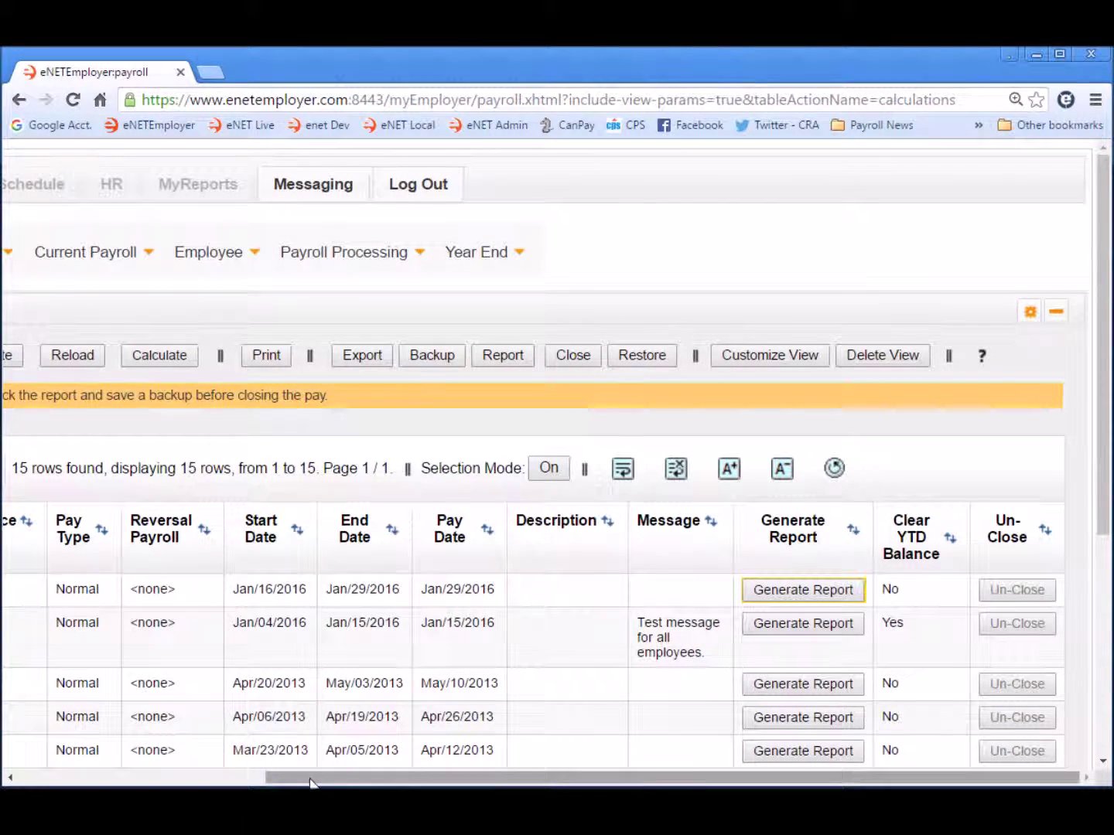
left_click_drag(308, 778, 64, 781)
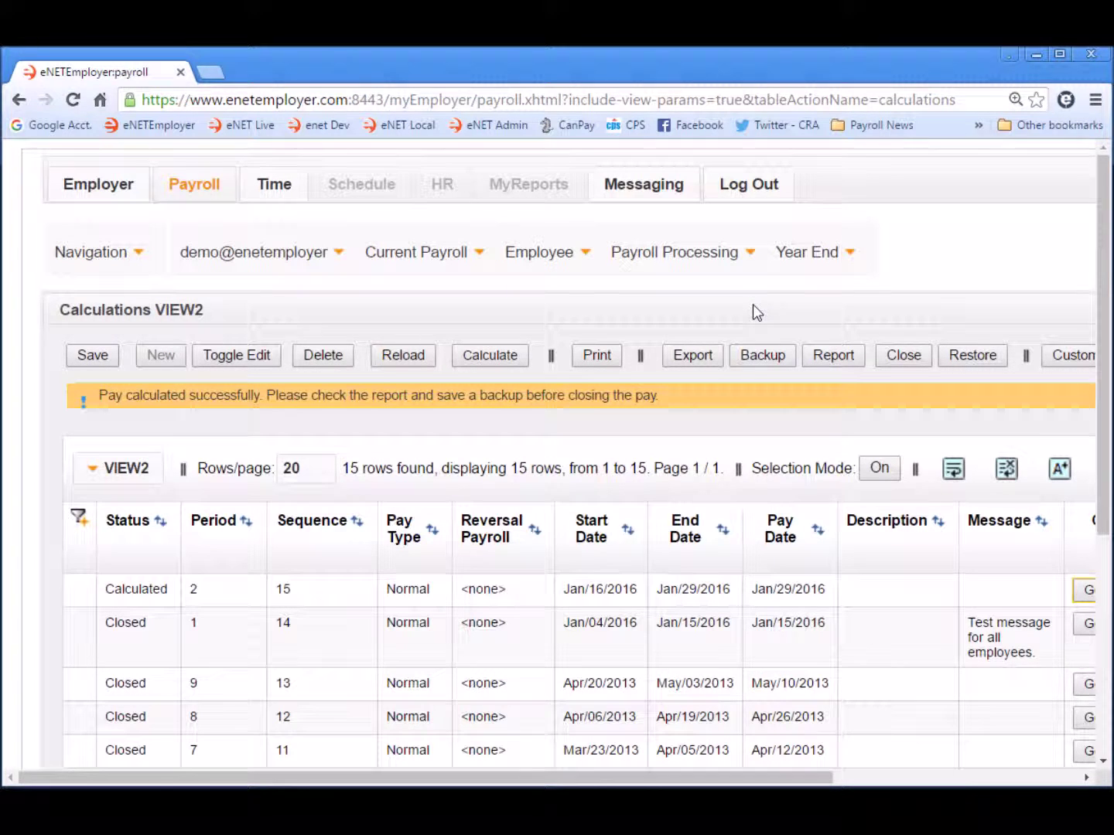